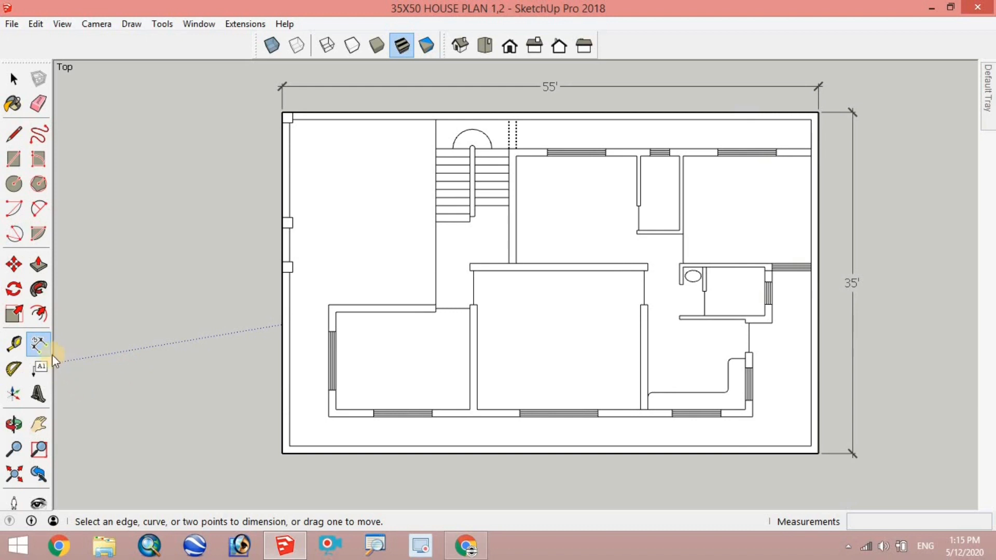
left_click(40, 369)
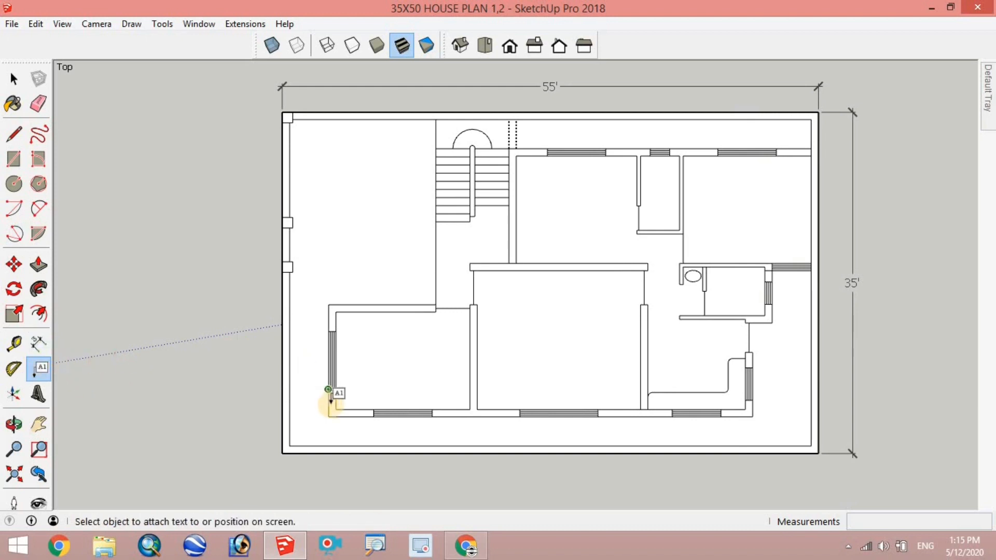
scroll(334, 404, "up", 5)
left_click(334, 411)
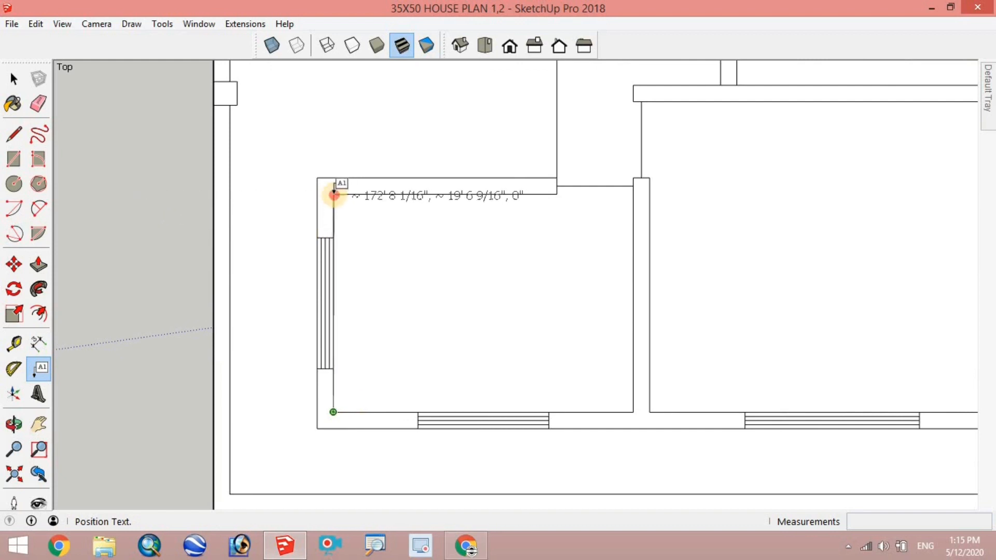
left_click(335, 195)
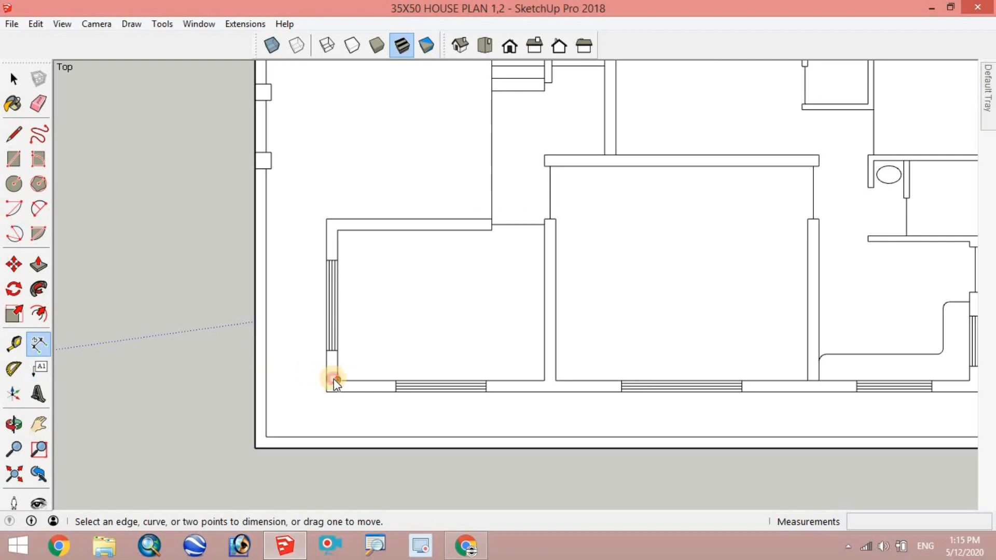
Step: Add inside dimensions for the height and width of the lower-left room of the plan
left_click(336, 380)
left_click(338, 232)
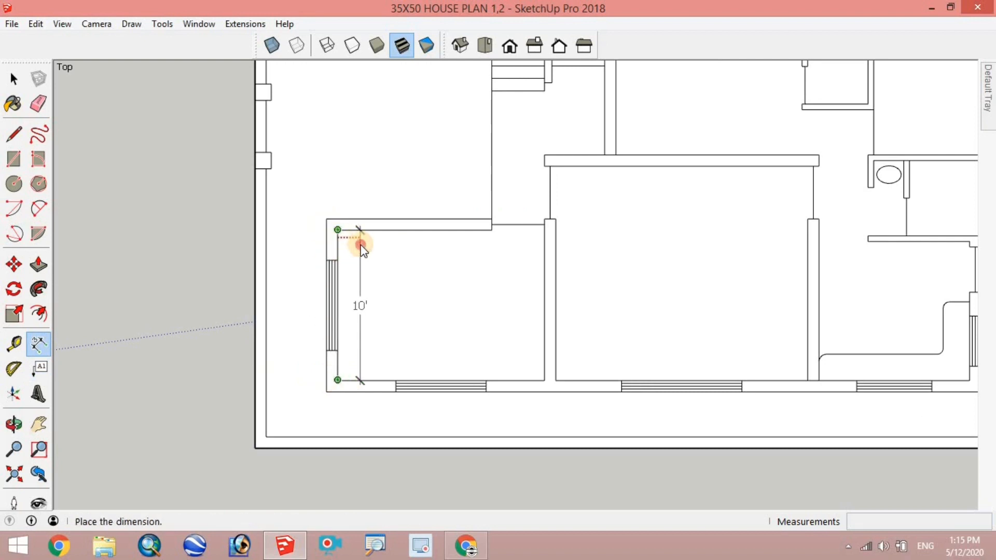
left_click(361, 245)
scroll(425, 366, "up", 2)
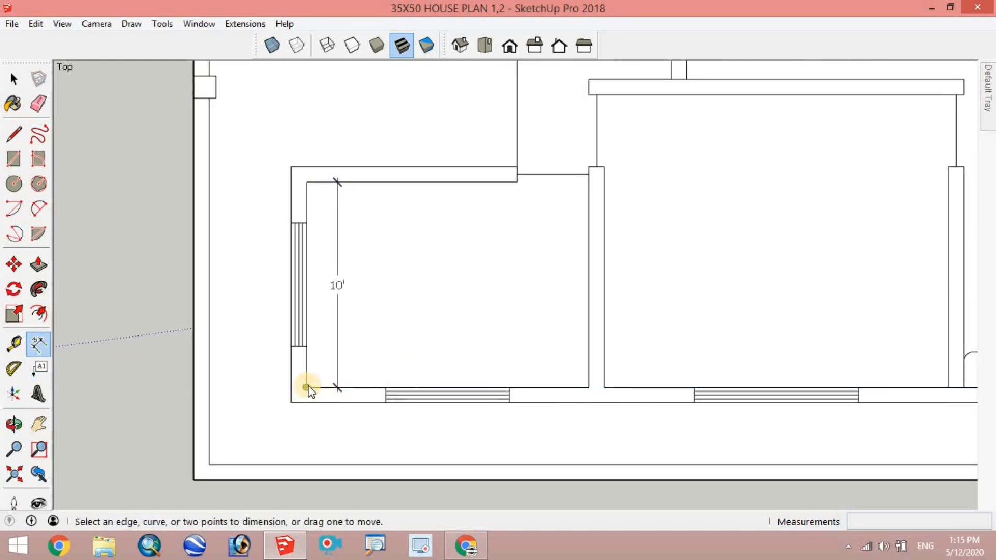
left_click(306, 387)
left_click(582, 387)
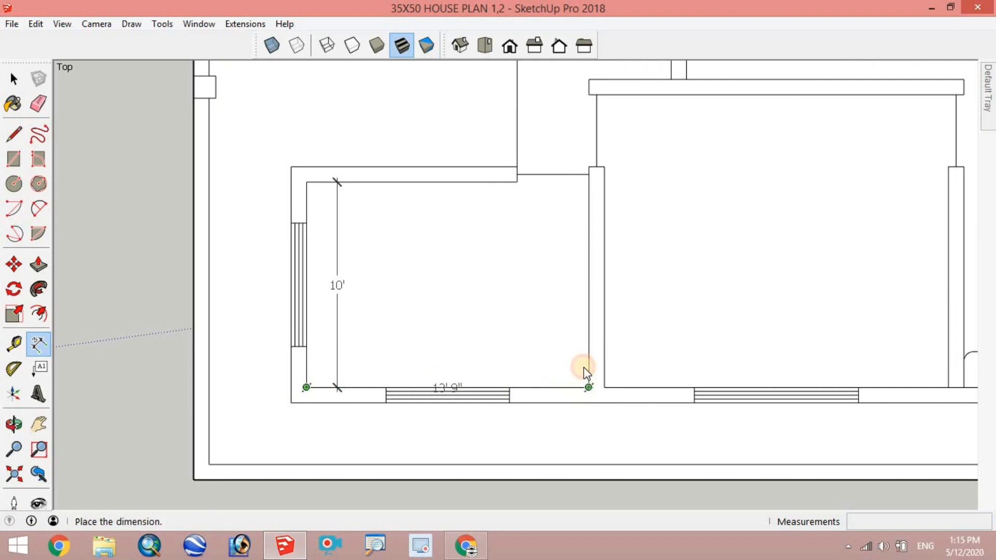
left_click(583, 366)
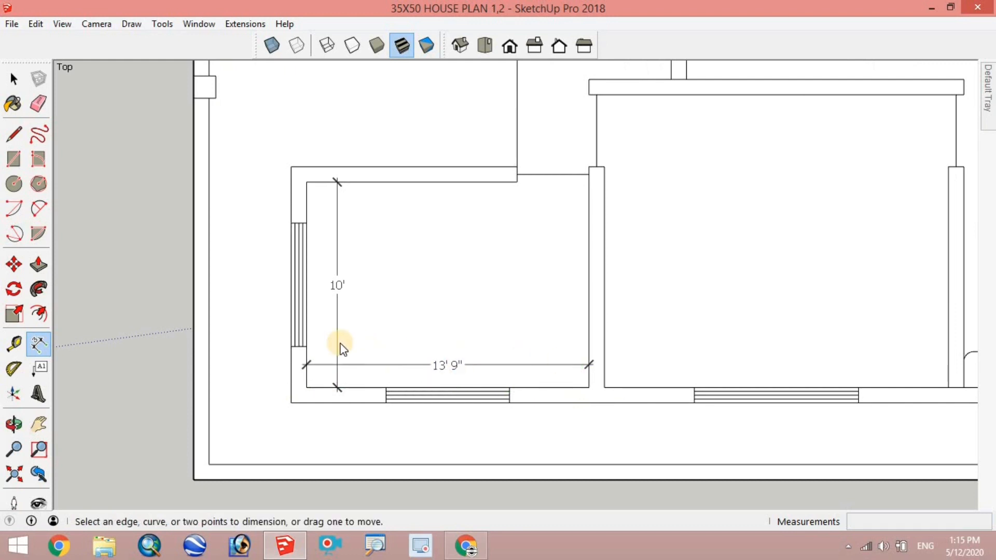
Step: Add inside dimensions for the height and width of the large middle room along the lower wall
scroll(340, 344, "down", 3)
scroll(755, 371, "up", 2)
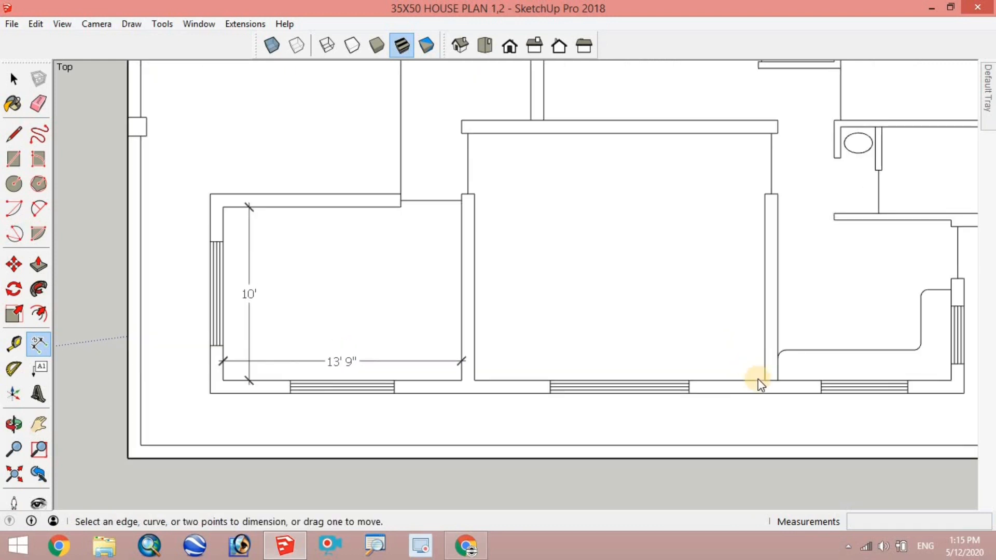
left_click(763, 381)
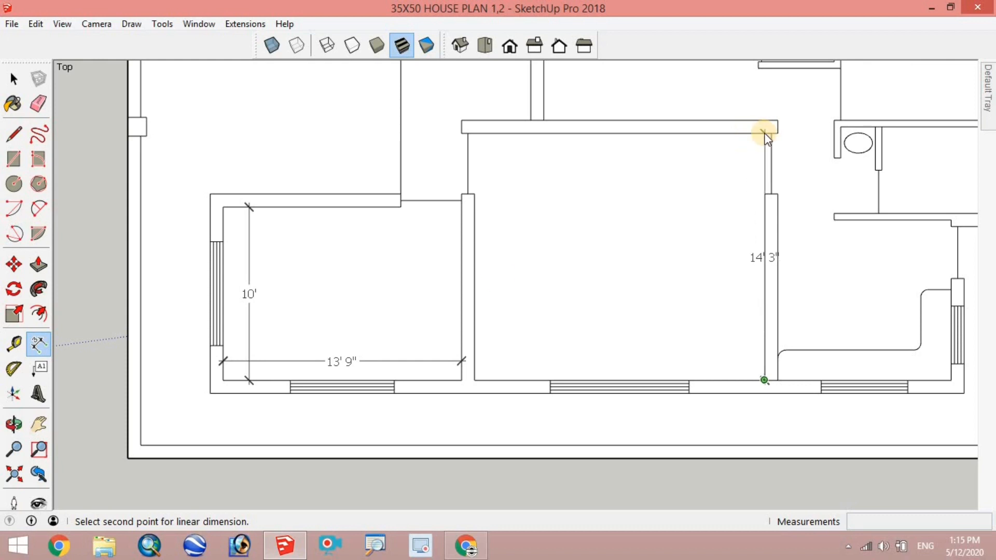
key("Escape")
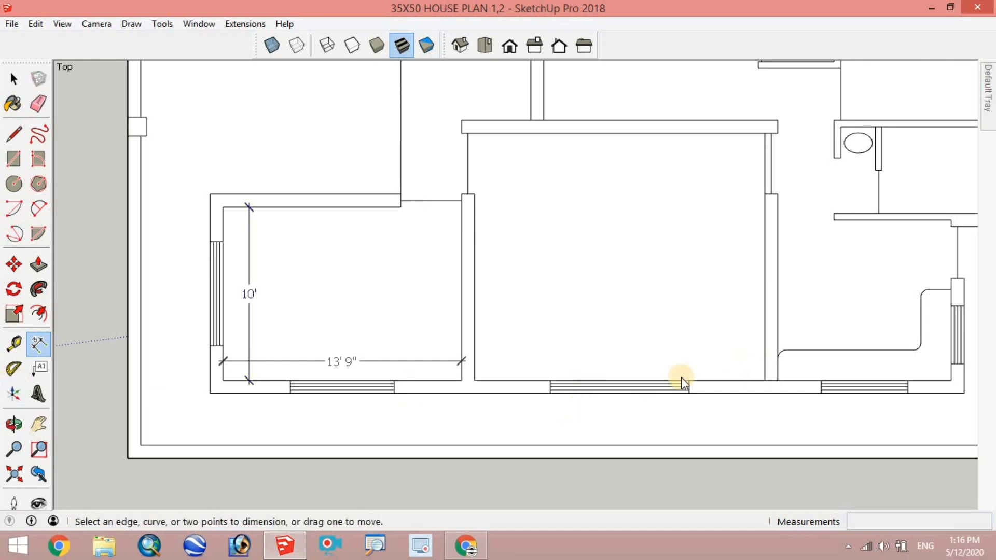
left_click(764, 379)
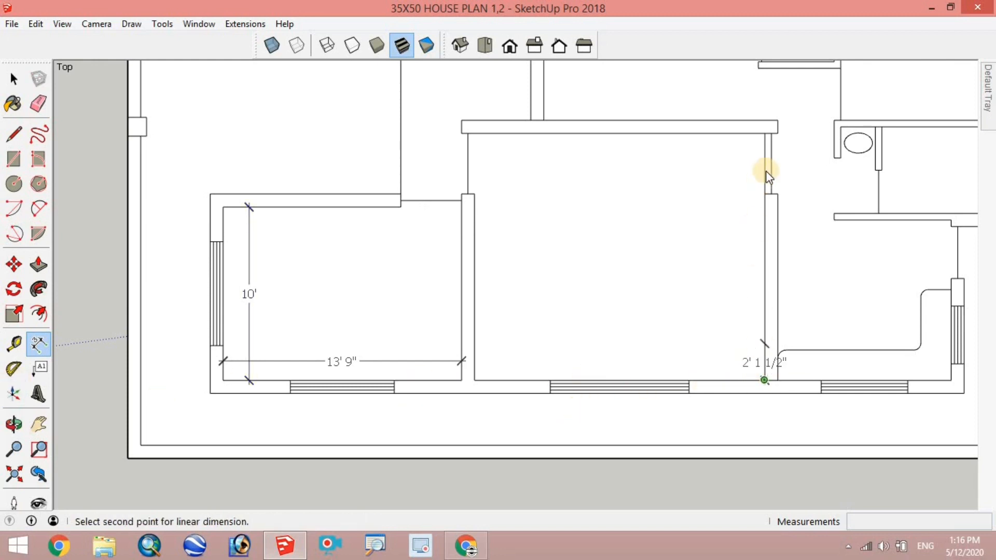
left_click(764, 134)
left_click(743, 144)
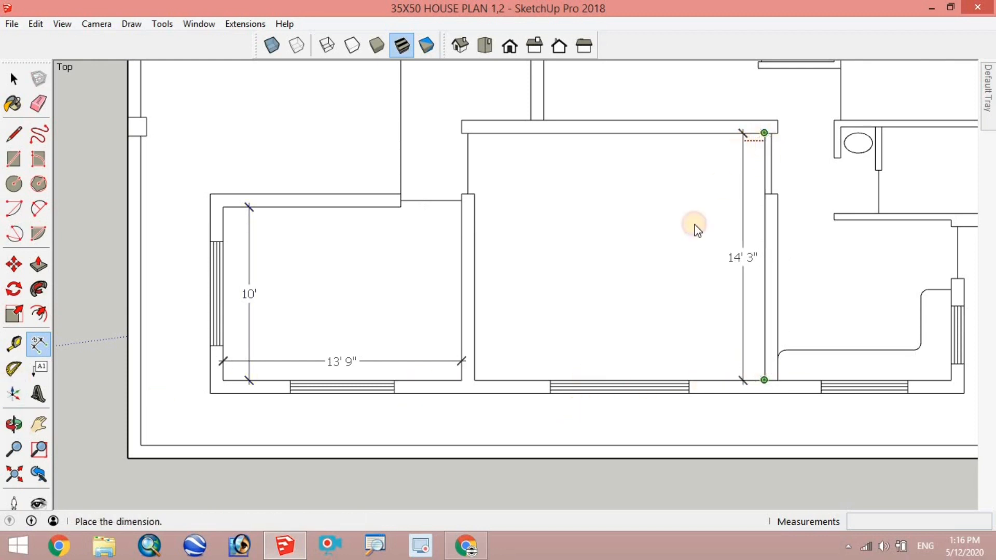
left_click(473, 381)
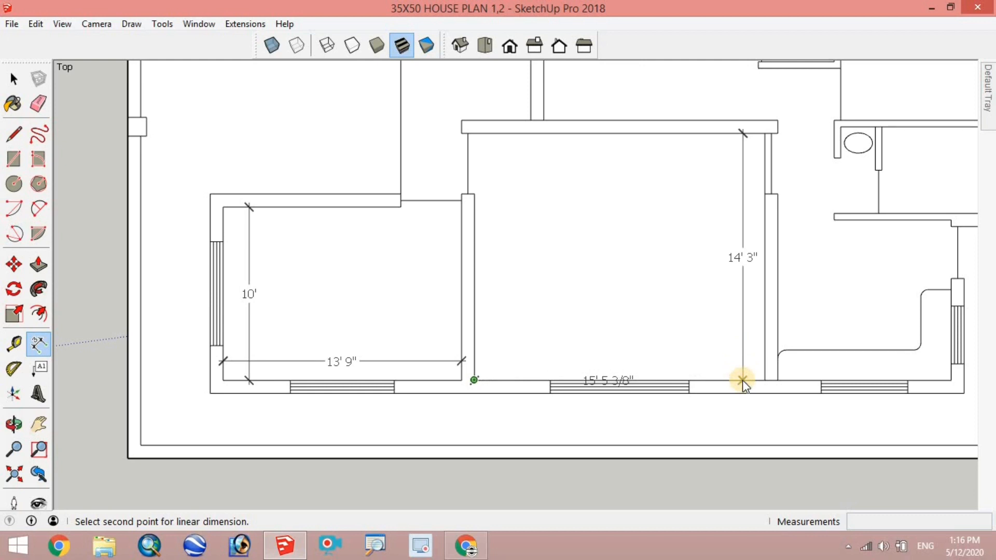
left_click(760, 363)
left_click(758, 348)
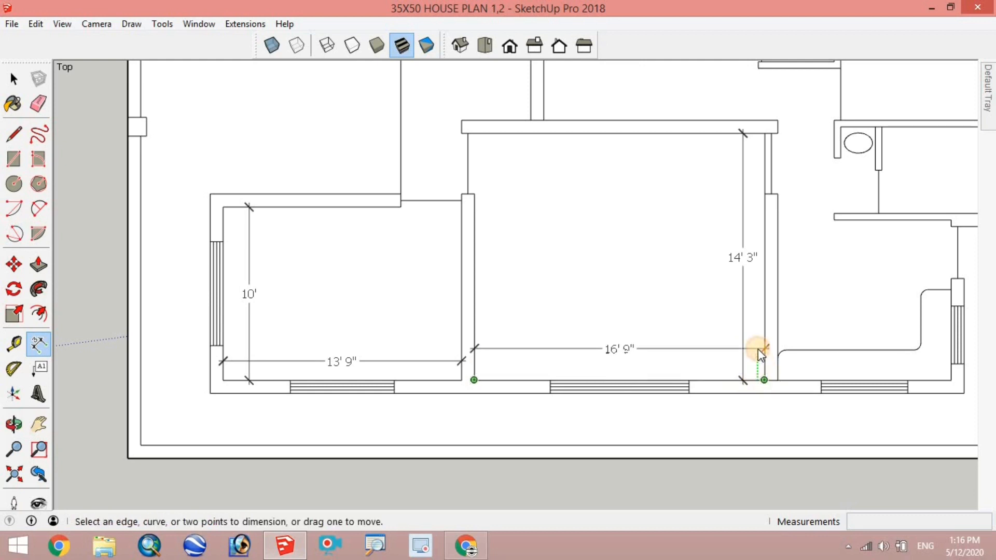
Step: Dimension the inside width and length of the small narrow room between the two upper rooms
scroll(367, 393, "down", 3)
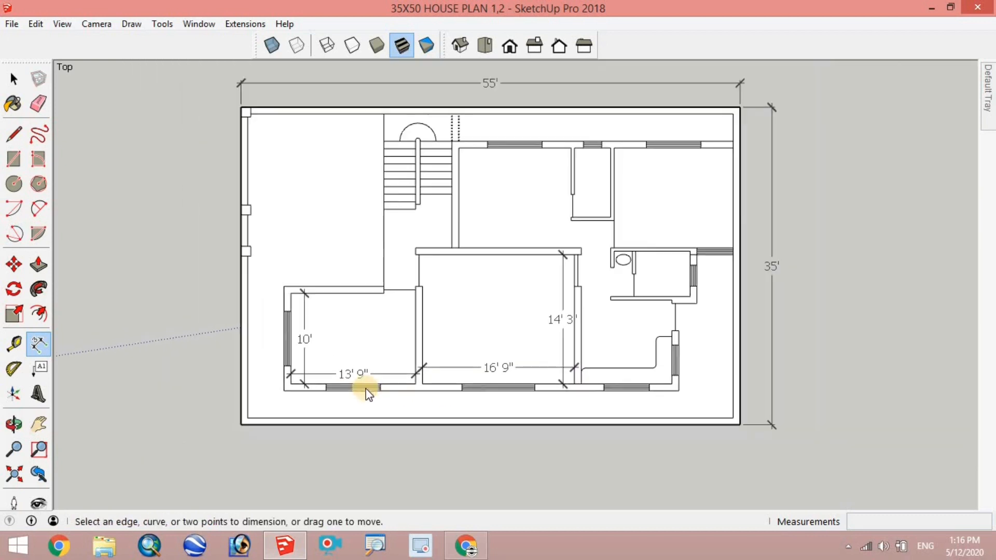
scroll(648, 151, "up", 5)
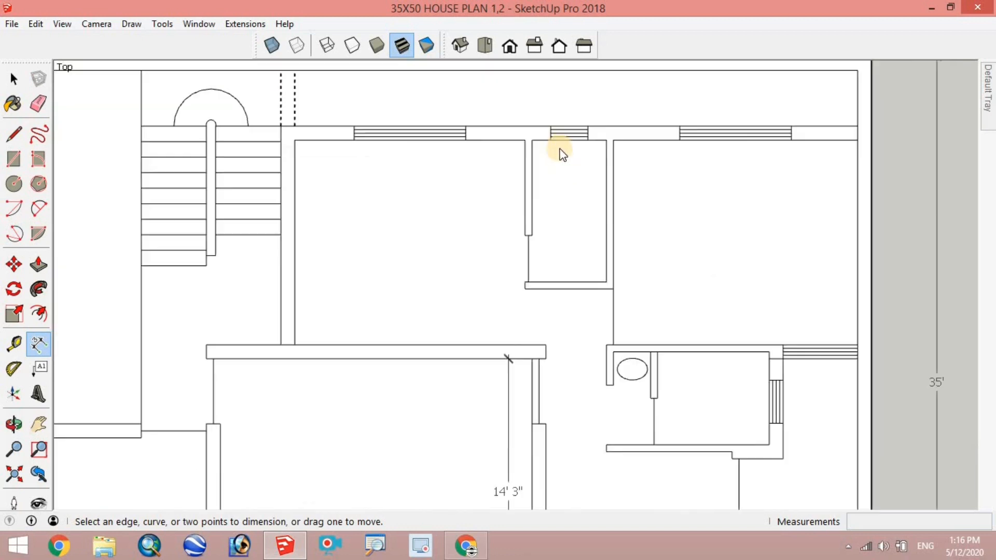
left_click(611, 137)
left_click(603, 152)
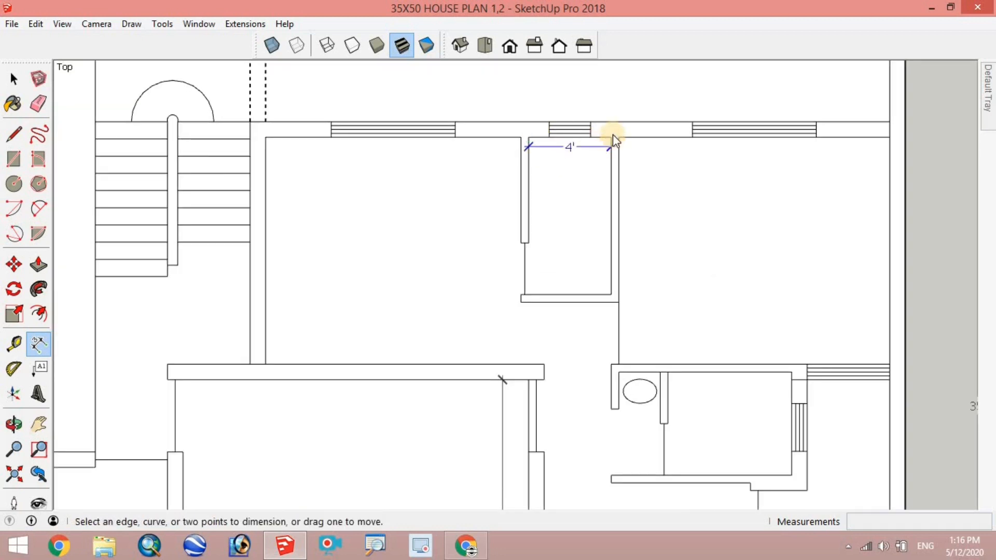
left_click(611, 137)
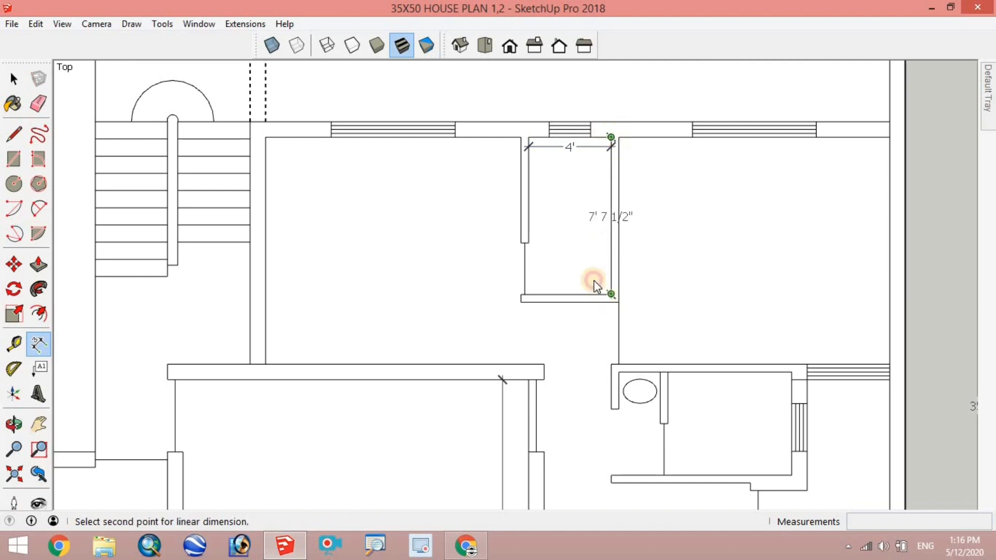
left_click(593, 280)
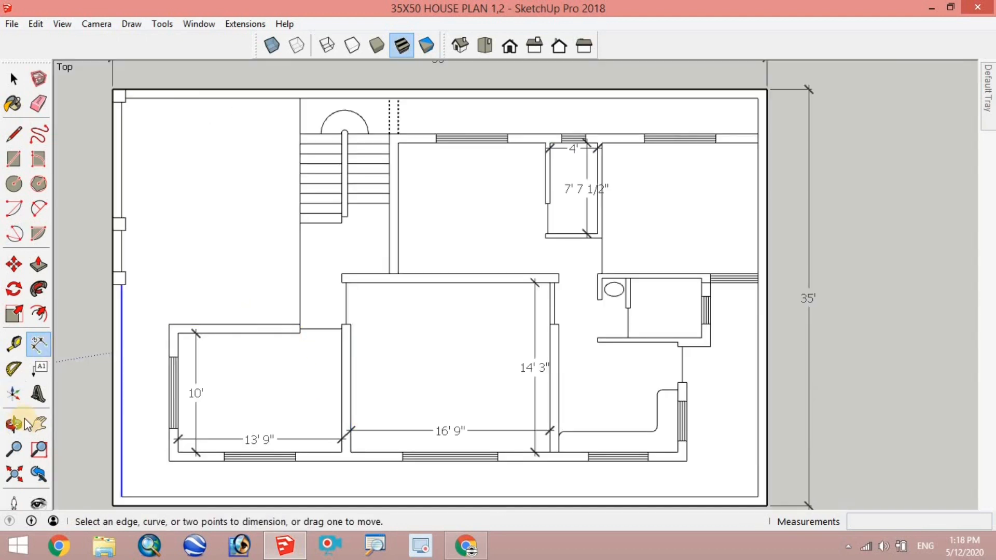
Step: Dimension the open upper-left area's edge beside the stairs and both segments of the upper boundary wall's inner edge
left_click(39, 344)
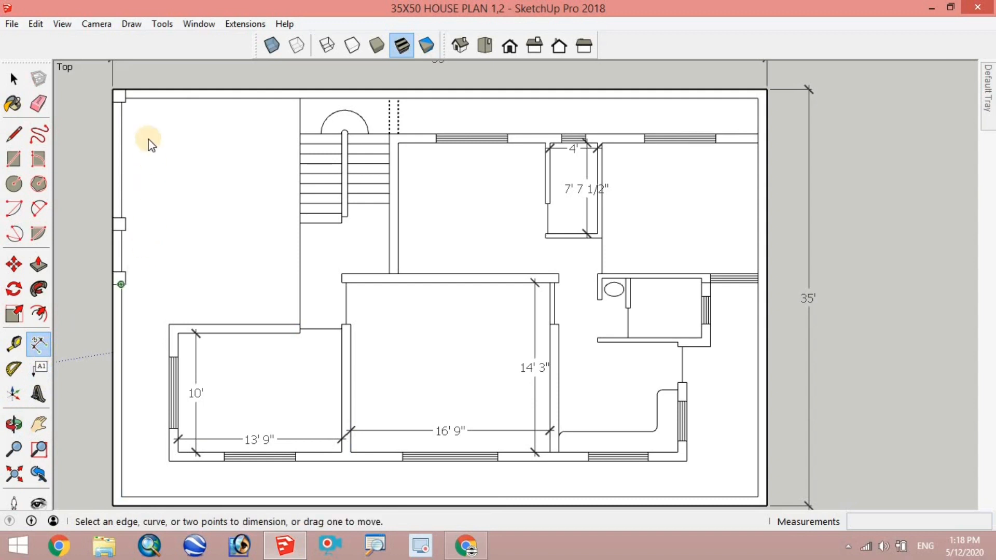
left_click(300, 325)
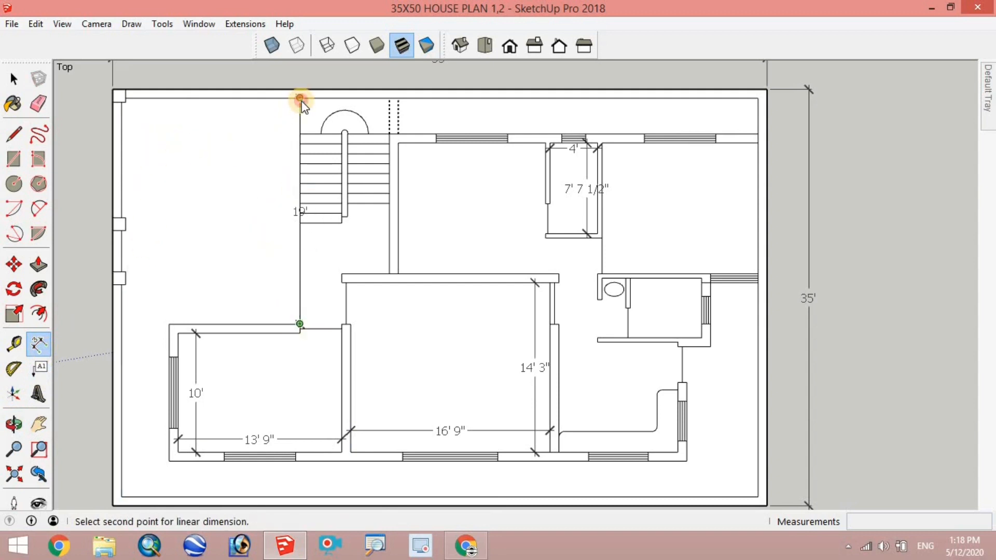
left_click(301, 98)
left_click(287, 106)
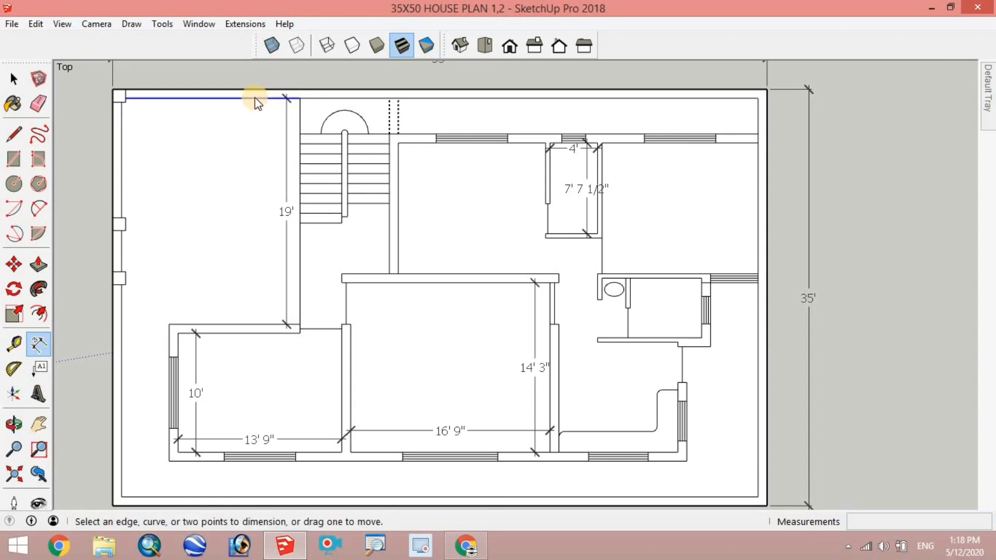
left_click(254, 97)
left_click(253, 111)
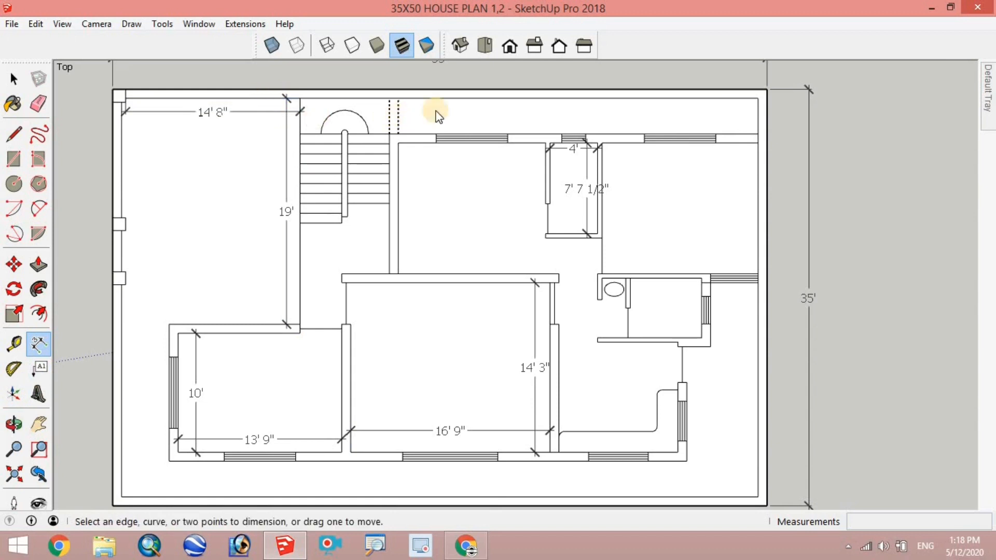
left_click(449, 98)
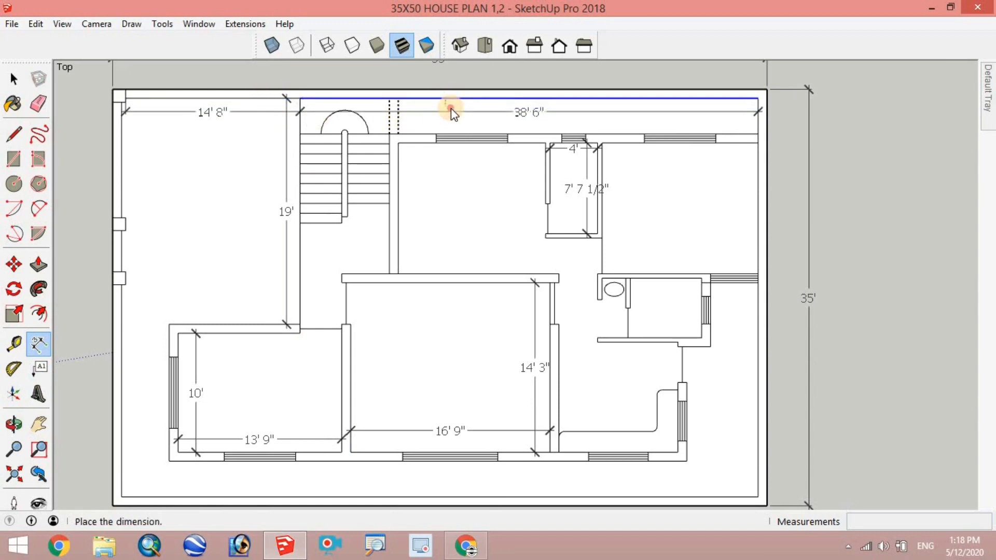
left_click(450, 108)
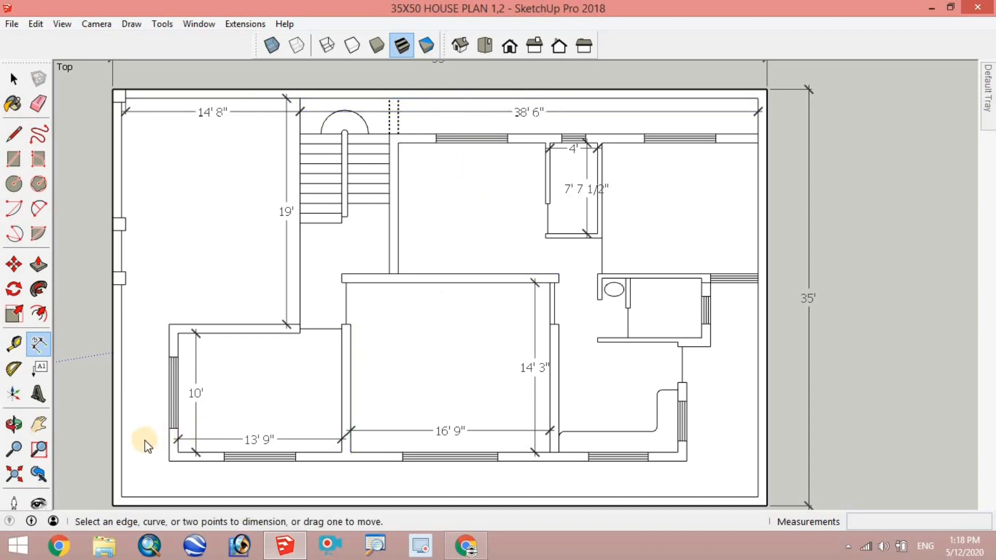
Step: Dimension the lower segment of the left boundary wall's inner edge and the outer upper wall of the lower-left room
left_click(123, 424)
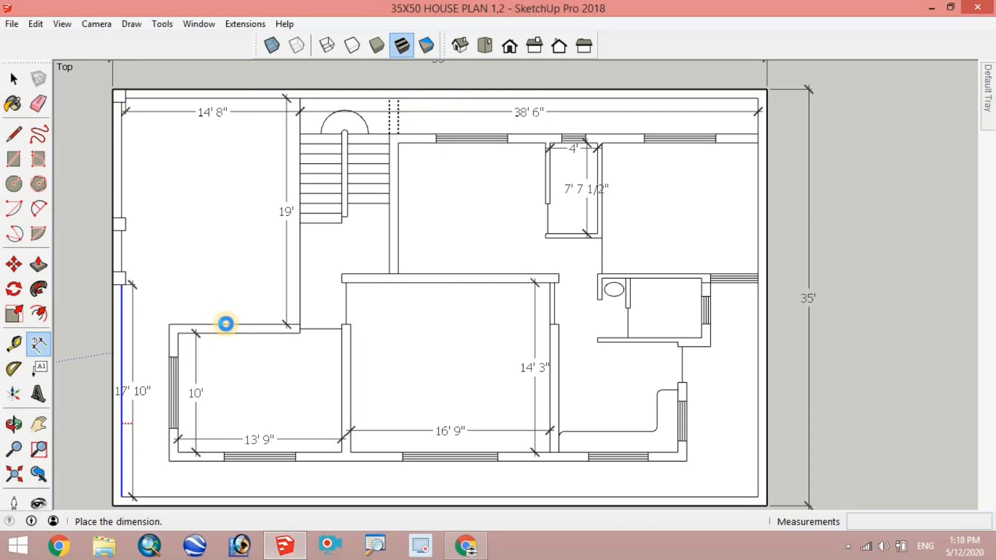
left_click(226, 323)
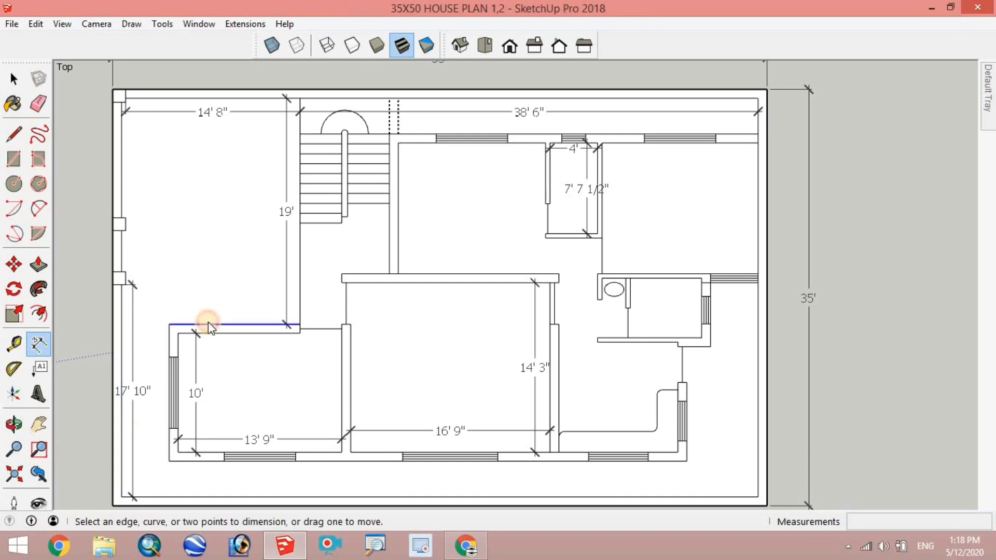
left_click(208, 322)
left_click(210, 311)
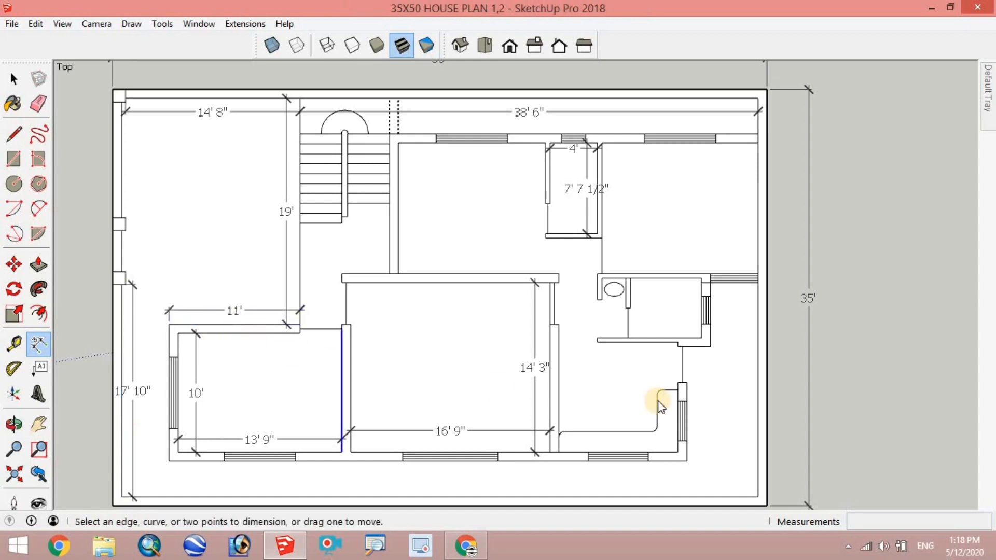
Step: Dimension the inner edges of the right boundary wall's lower segment and of the whole lower boundary wall
left_click(759, 357)
left_click(740, 367)
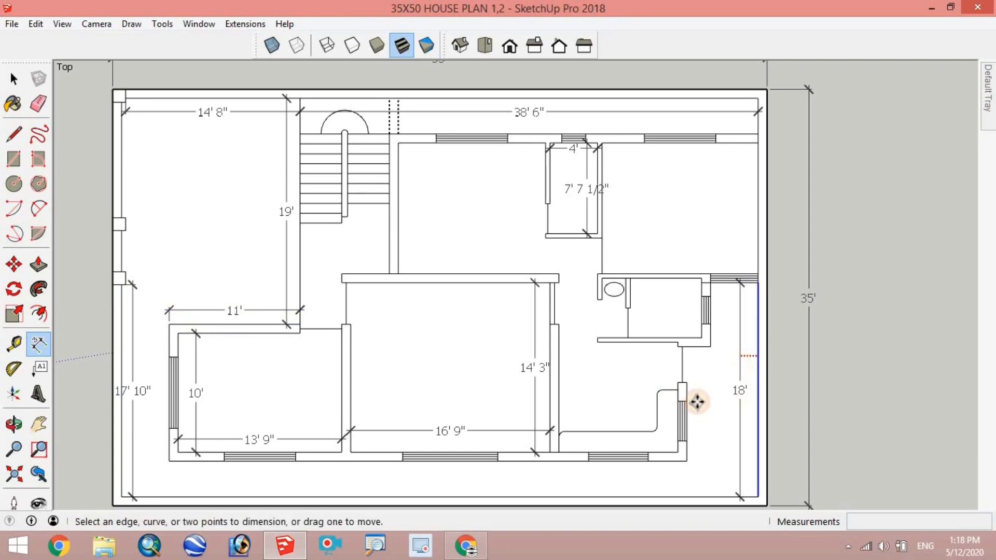
left_click(611, 497)
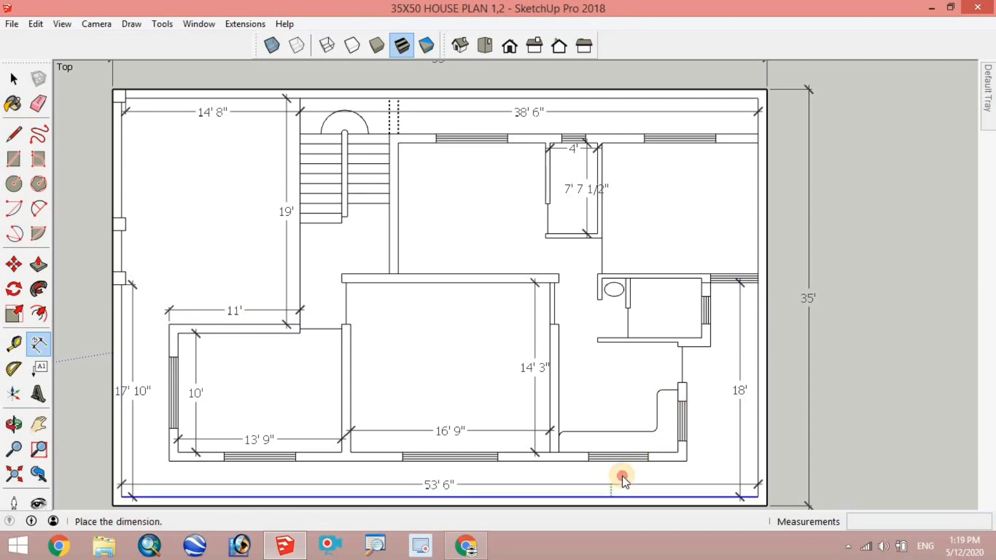
left_click(619, 477)
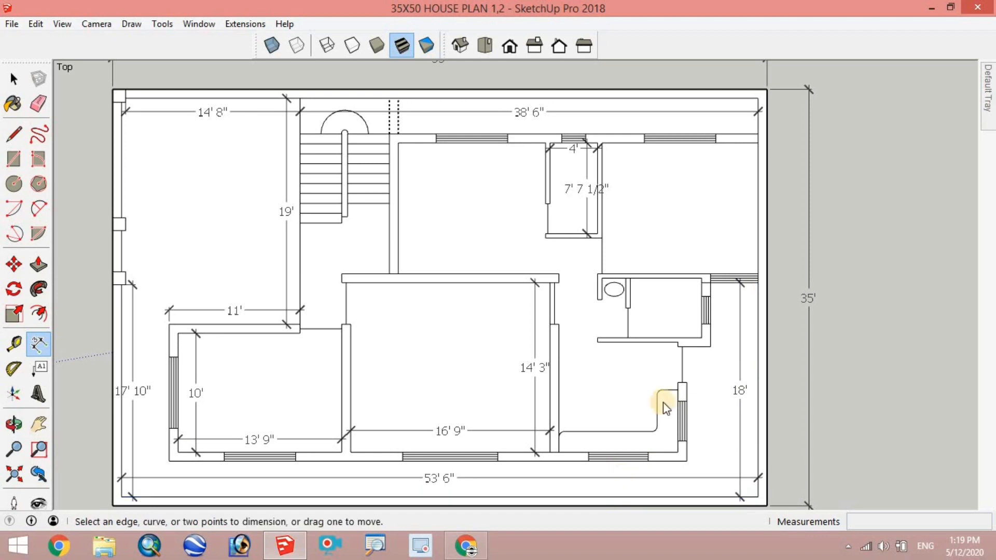
left_click(758, 220)
key("Escape")
Step: Undo all the dimensions added inside the plan, back to only the overall plot dimensions
key("ctrl+z")
key("ctrl+z")
key("ctrl+z")
key("ctrl+z")
key("ctrl+z")
key("ctrl+z")
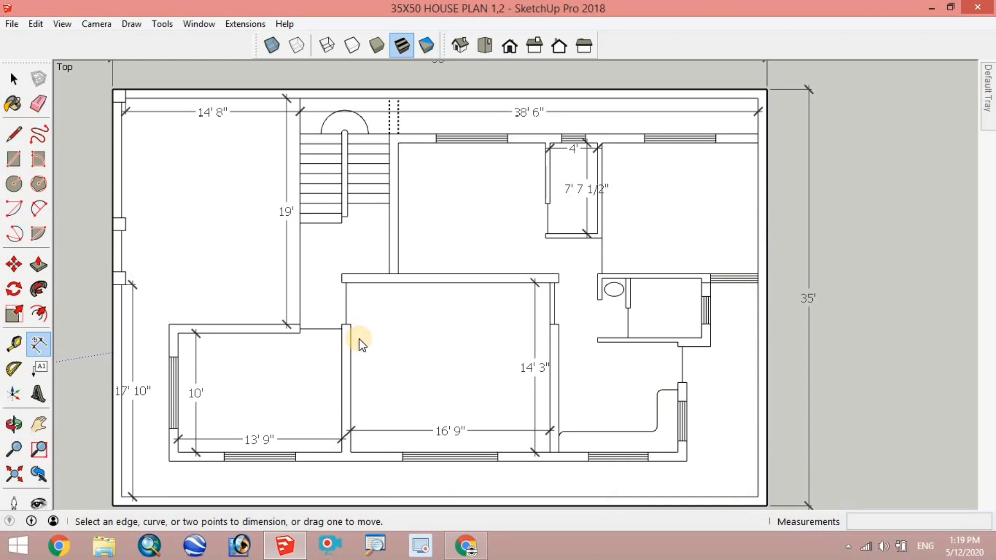
key("ctrl+z")
key("ctrl+z")
key("ctrl+z")
key("ctrl+z")
key("ctrl+z")
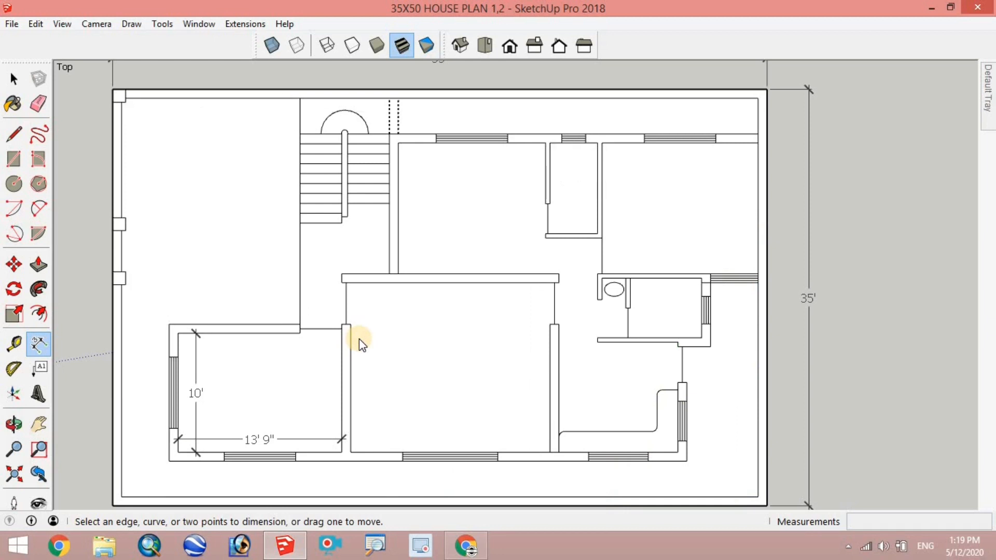
key("ctrl+z")
key("ctrl+z")
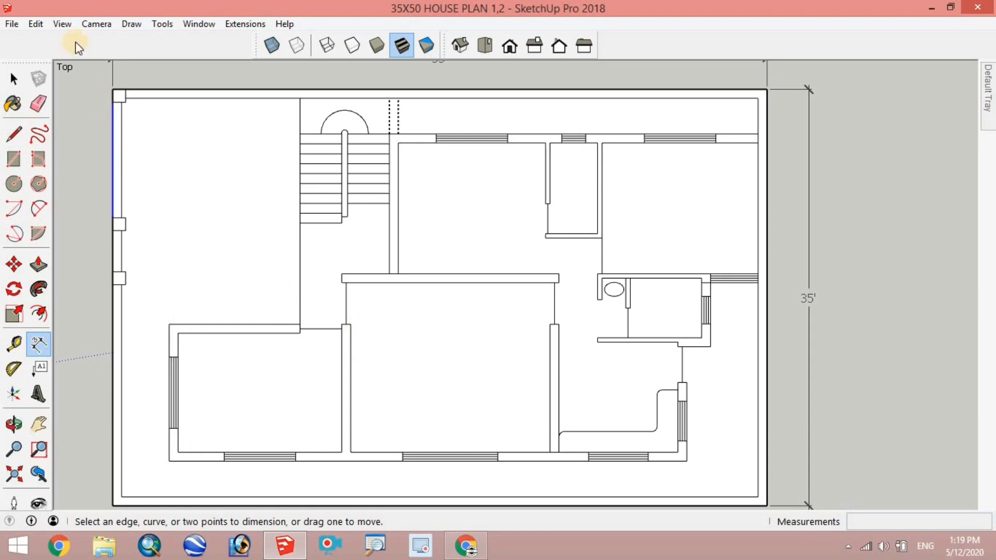
Step: Redo the height and width dimensions of the lower-left room
left_click(36, 24)
left_click(421, 295)
key("ctrl+y")
key("ctrl+y")
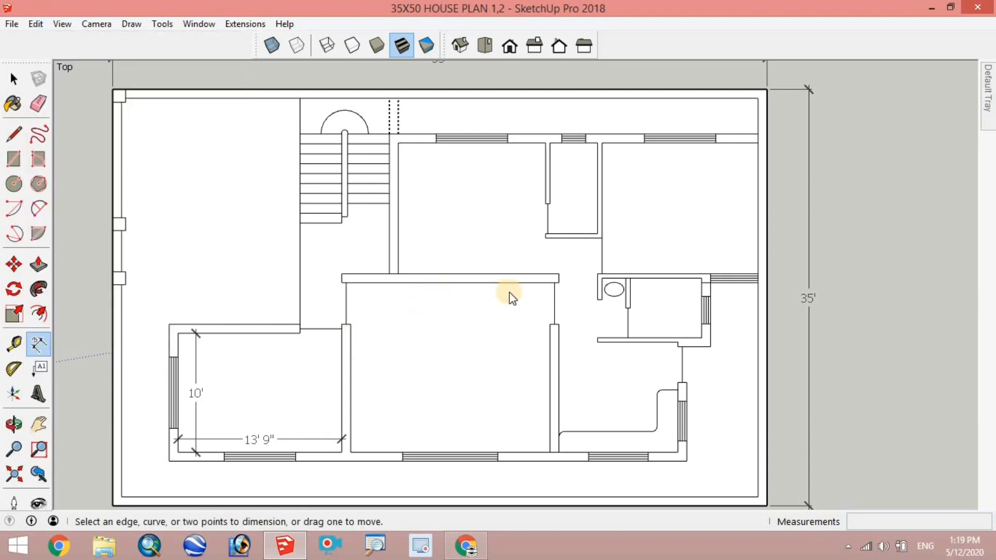
Step: Dimension the width of the lower middle room just below its upper wall
left_click(460, 286)
left_click(462, 295)
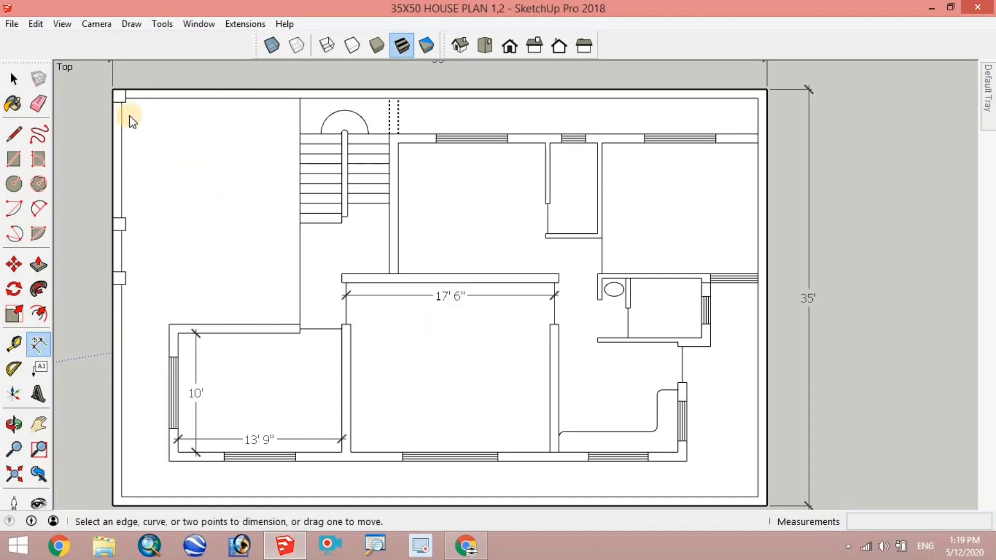
left_click(14, 79)
left_click(14, 78)
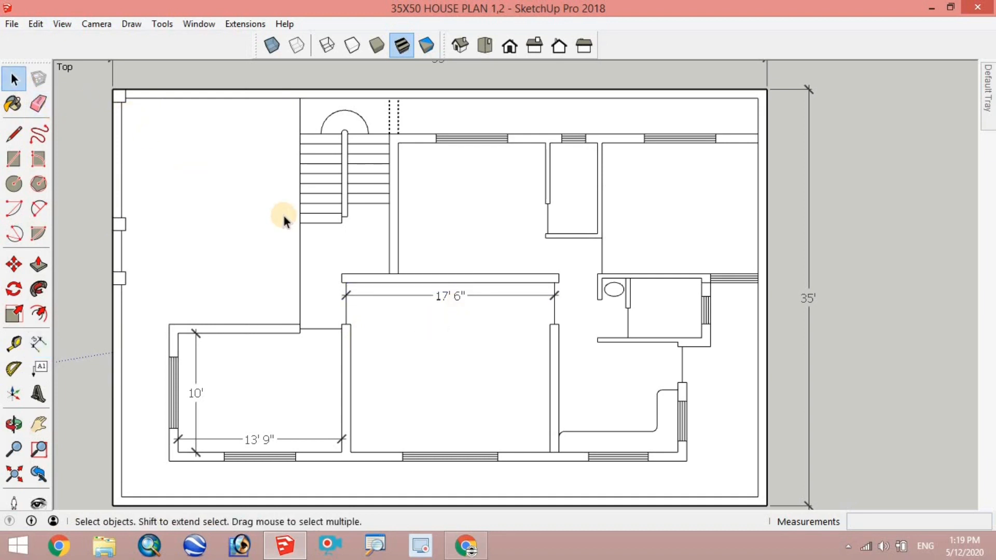
Step: Start a 3D text and try the Regular, Italic and Bold Italic styles before settling on Bold
left_click(39, 395)
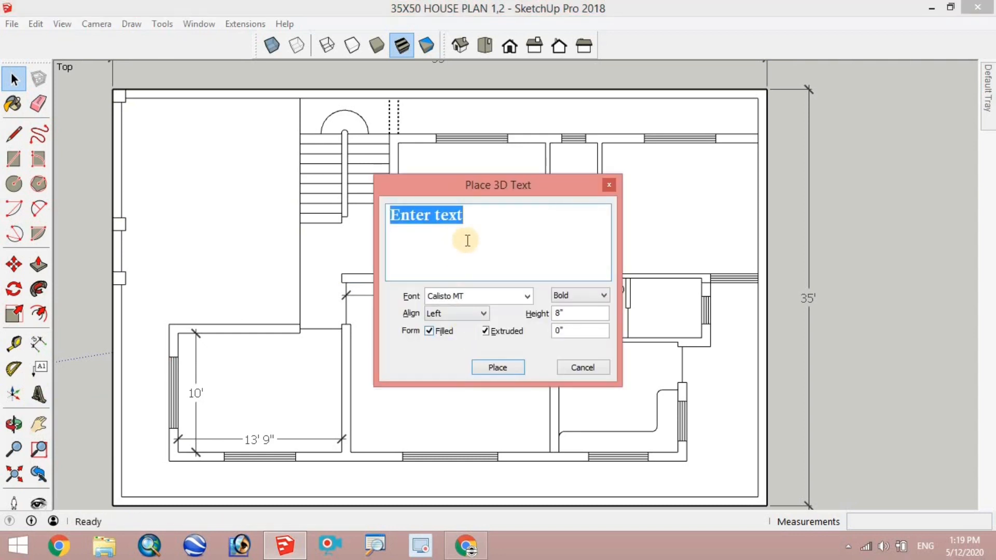
left_click(562, 296)
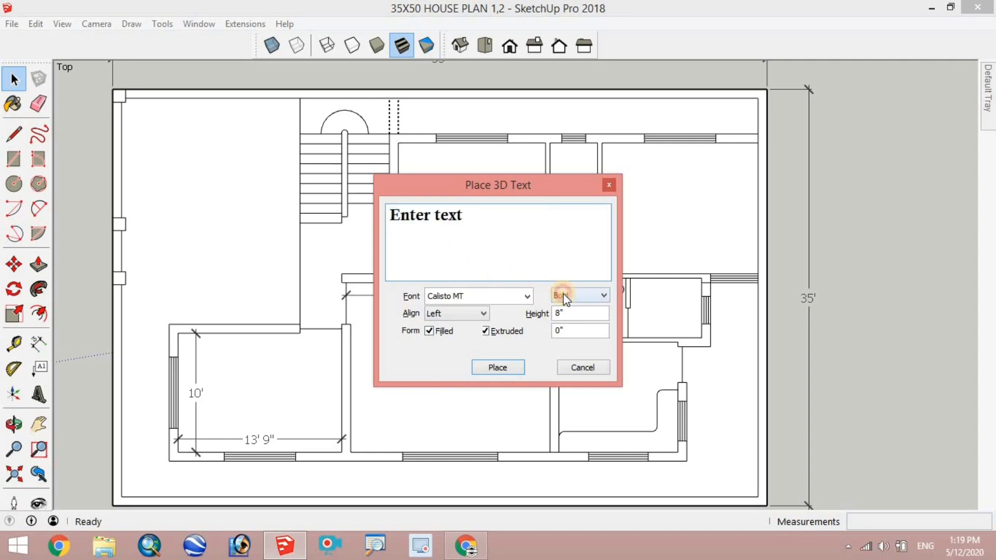
left_click(569, 308)
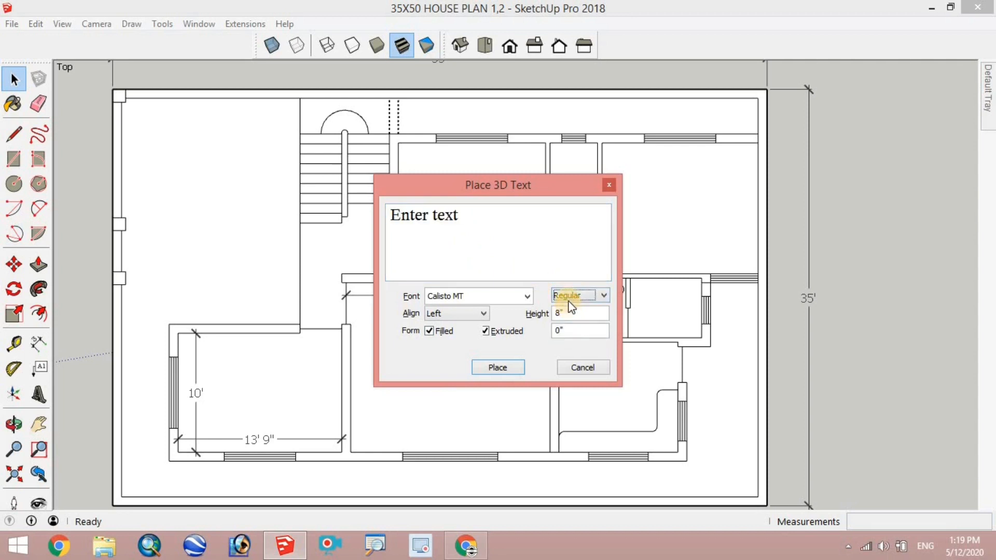
left_click(563, 318)
left_click(569, 294)
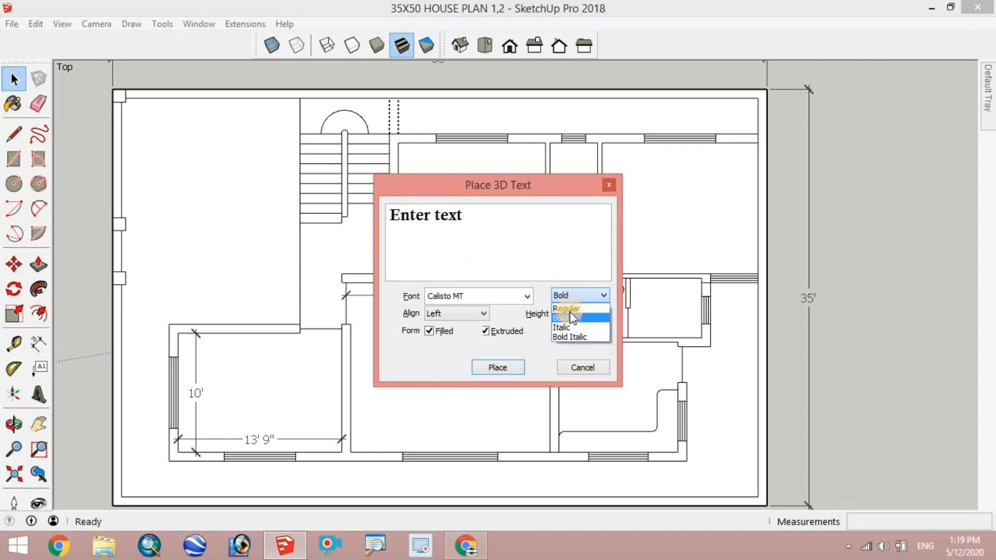
left_click(568, 326)
left_click(568, 298)
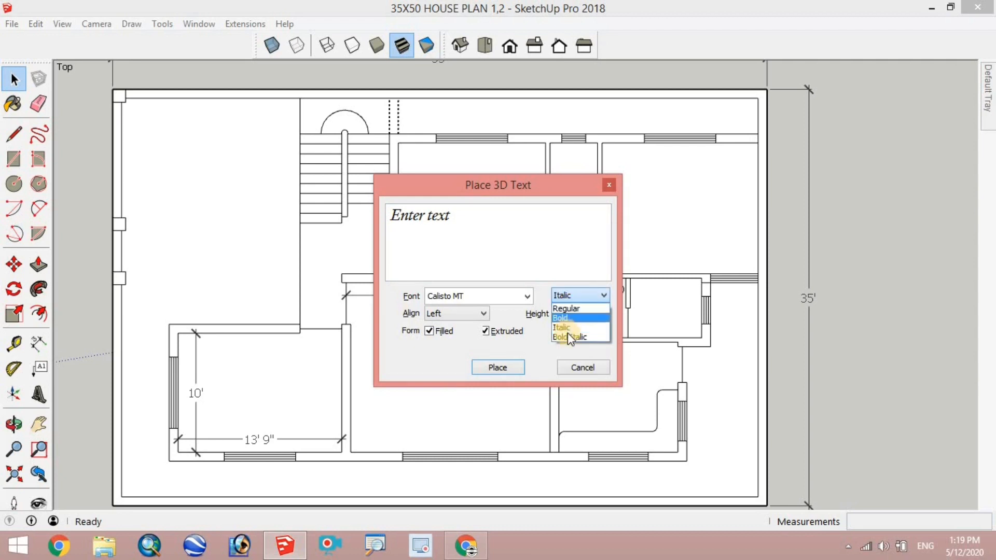
left_click(568, 337)
left_click(571, 294)
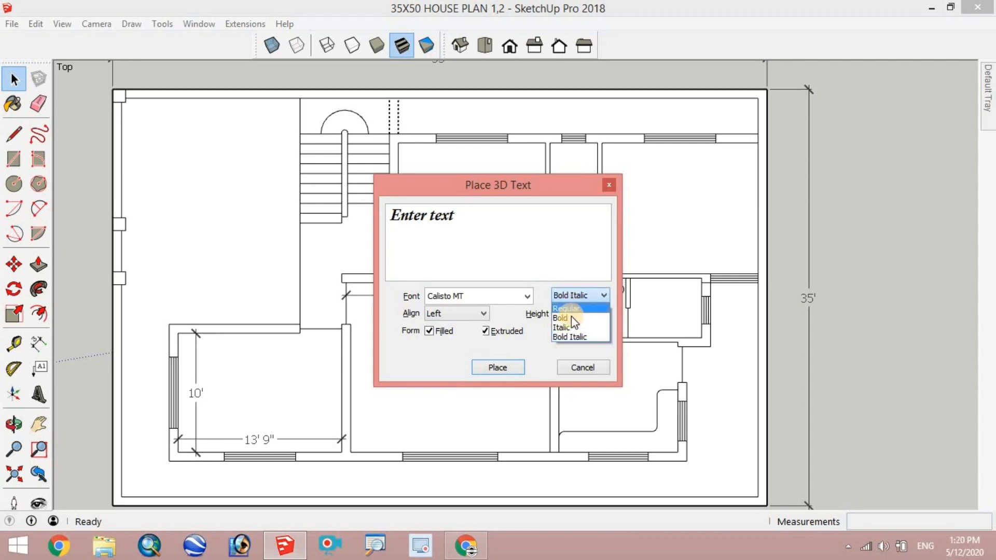
left_click(571, 318)
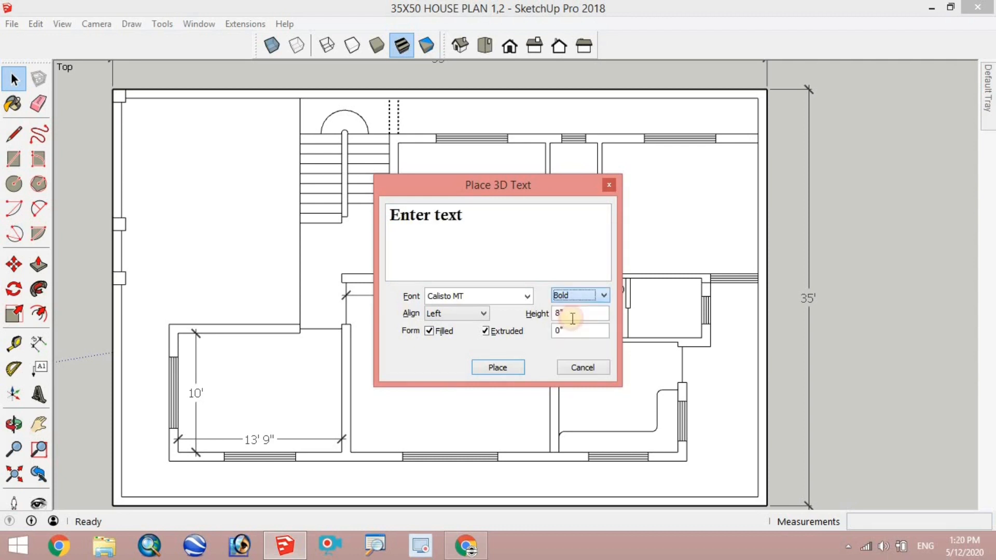
Step: Set the 3D text font to Arial Black and keep the alignment at Left
left_click(524, 298)
scroll(471, 393, "down", 5)
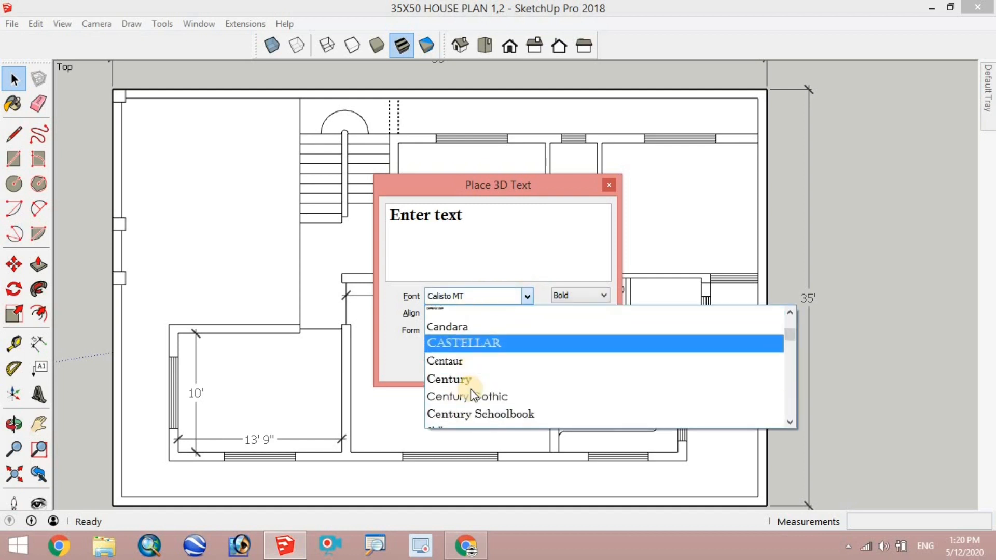
scroll(473, 387, "down", 8)
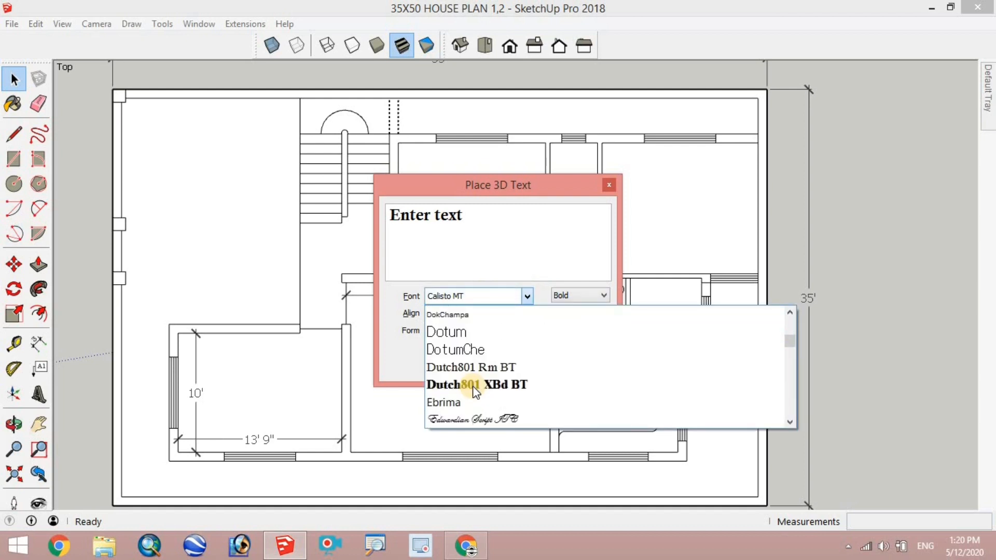
scroll(480, 379, "down", 5)
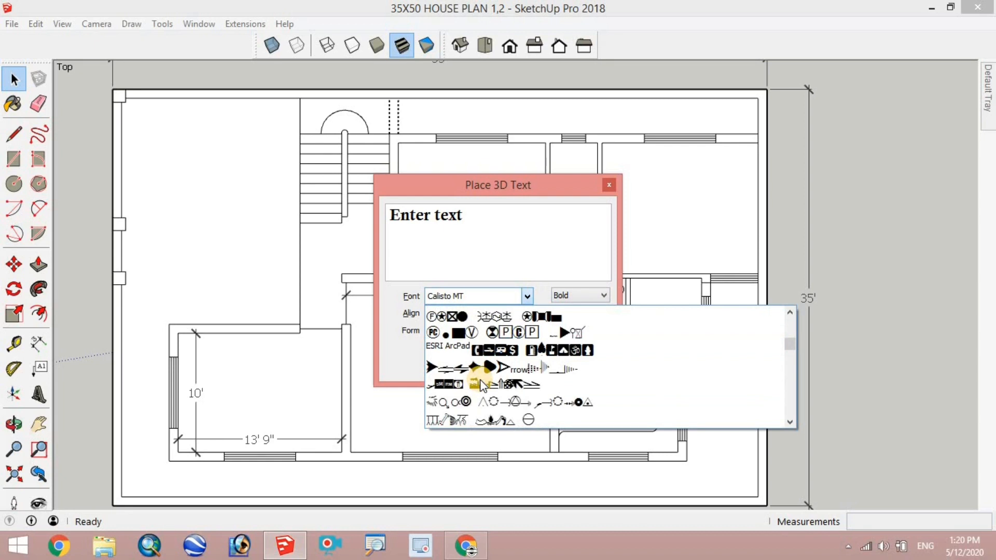
scroll(480, 379, "up", 2)
scroll(480, 384, "up", 2)
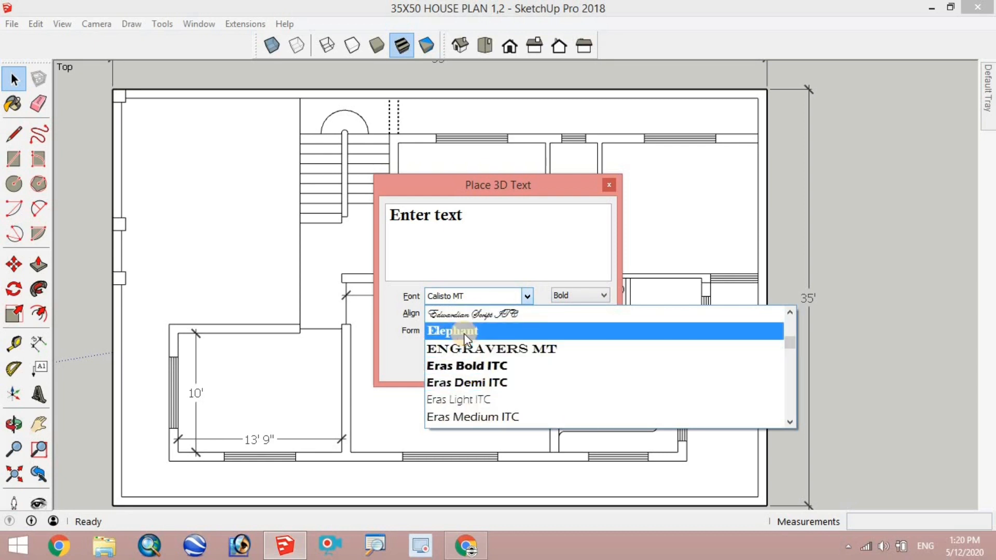
scroll(464, 335, "up", 15)
scroll(467, 339, "up", 5)
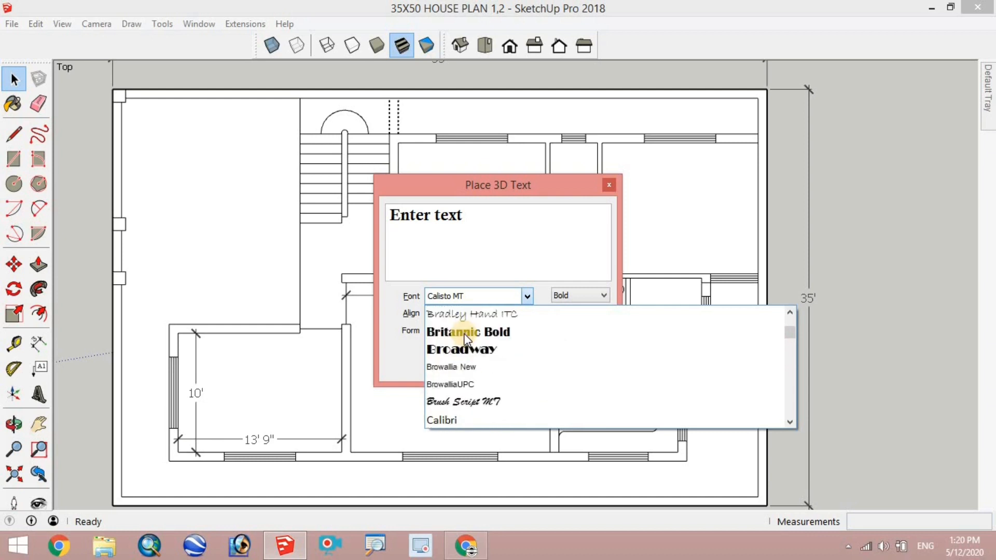
scroll(467, 338, "up", 5)
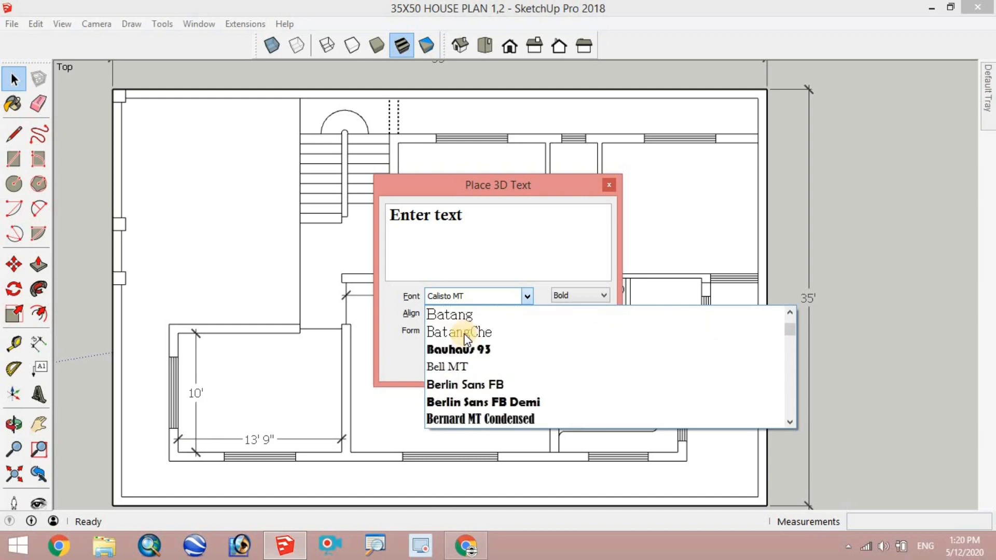
scroll(465, 338, "up", 3)
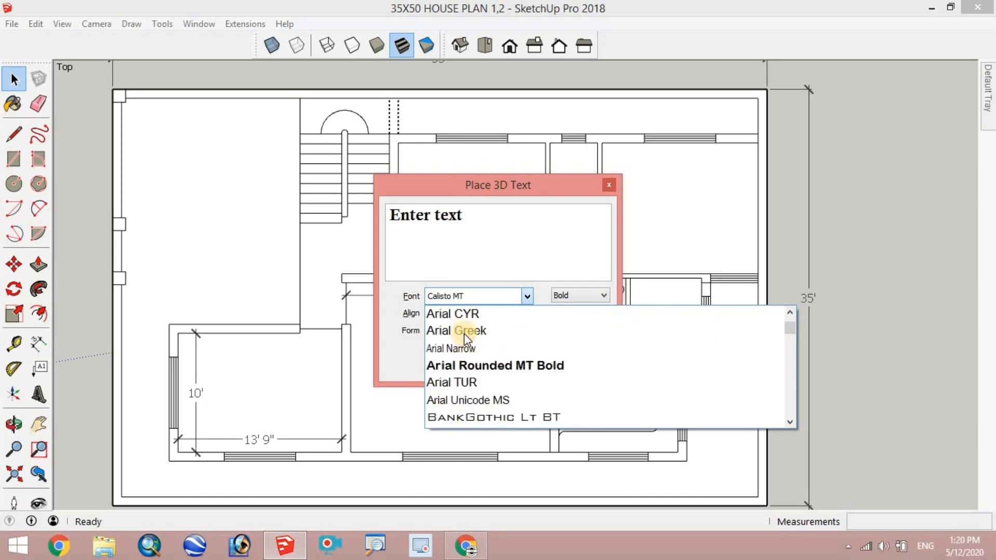
scroll(465, 338, "up", 2)
left_click(470, 383)
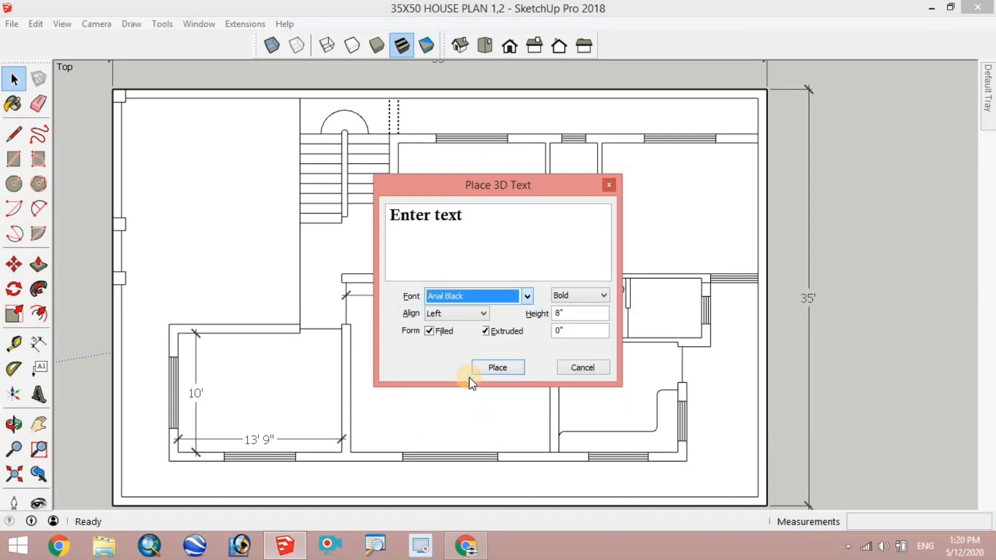
left_click(449, 314)
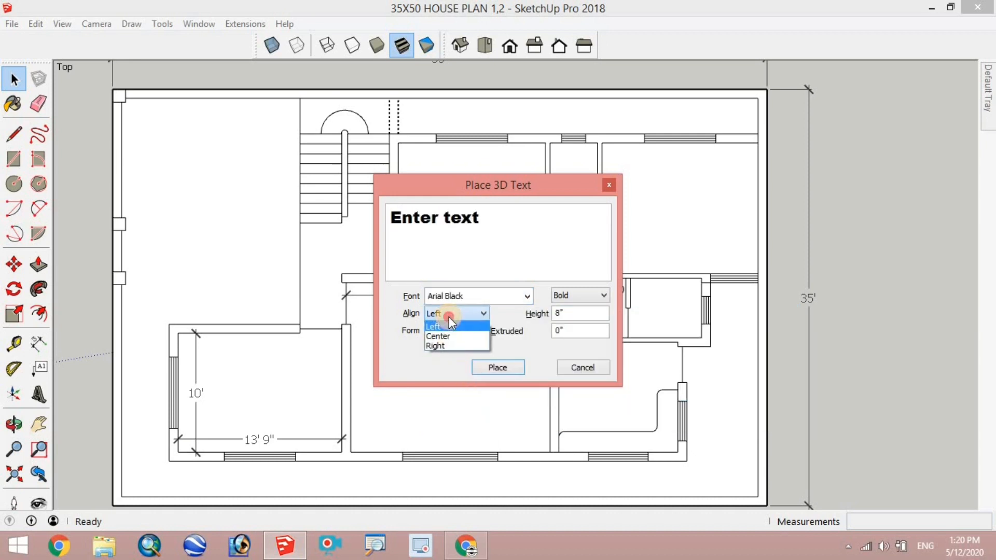
left_click(450, 314)
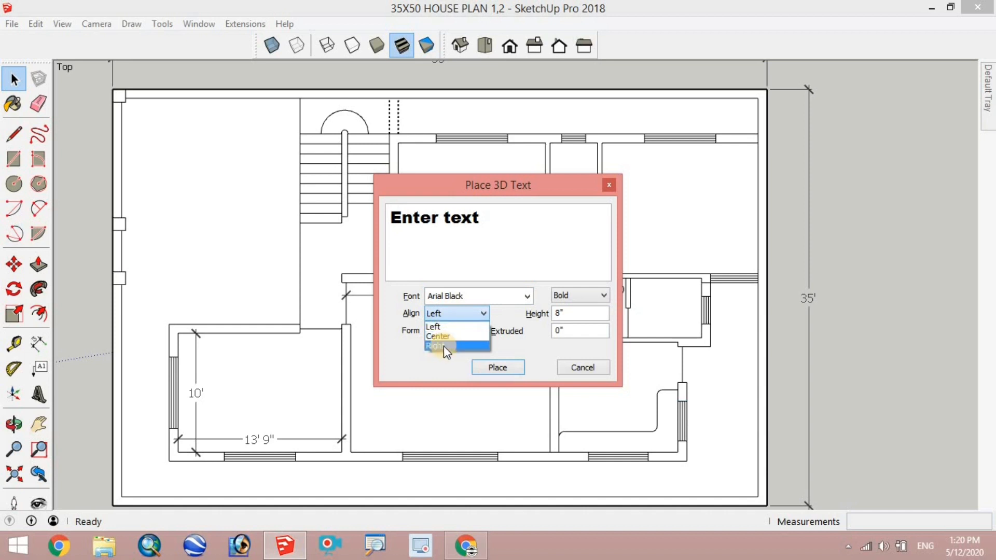
left_click(462, 313)
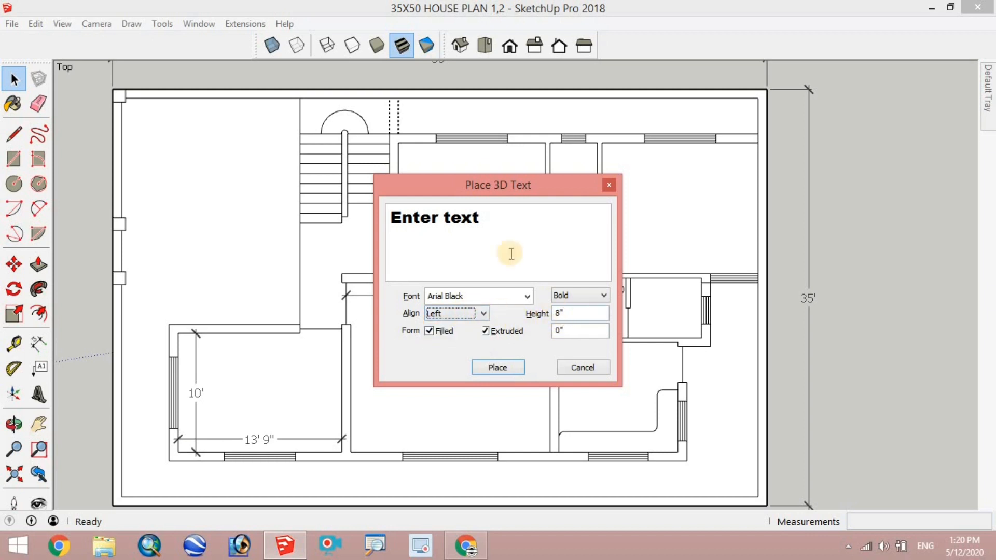
Step: Enter BedRoom as the 3D text at a height of 1' 4" and place it in the lower middle room
left_click_drag(494, 216, 364, 218)
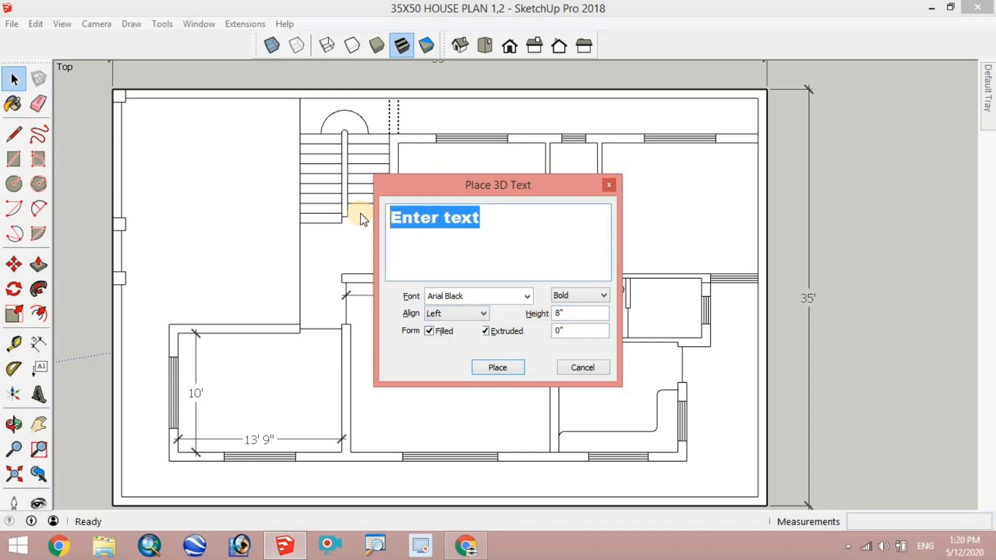
type("BedR")
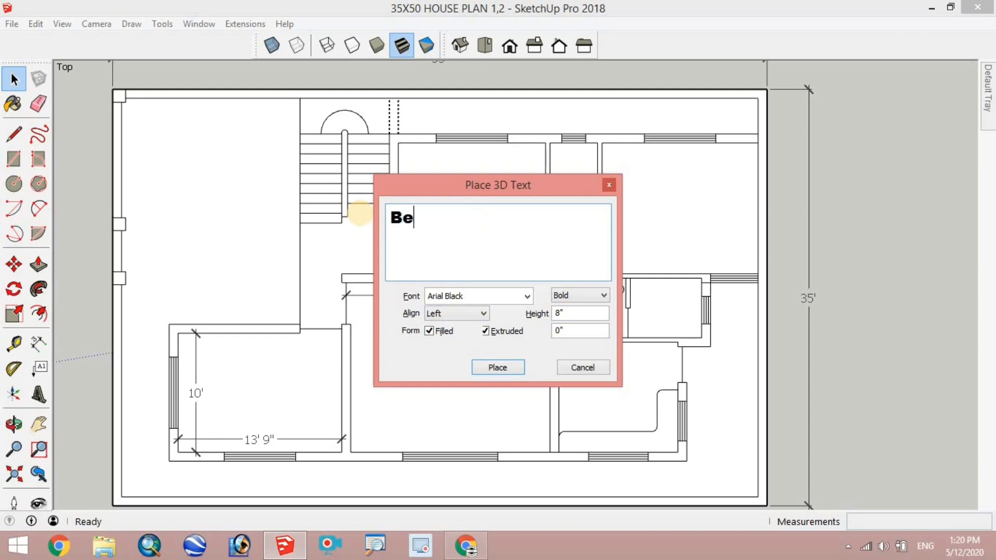
scroll(458, 258, "up", 3)
type("oom")
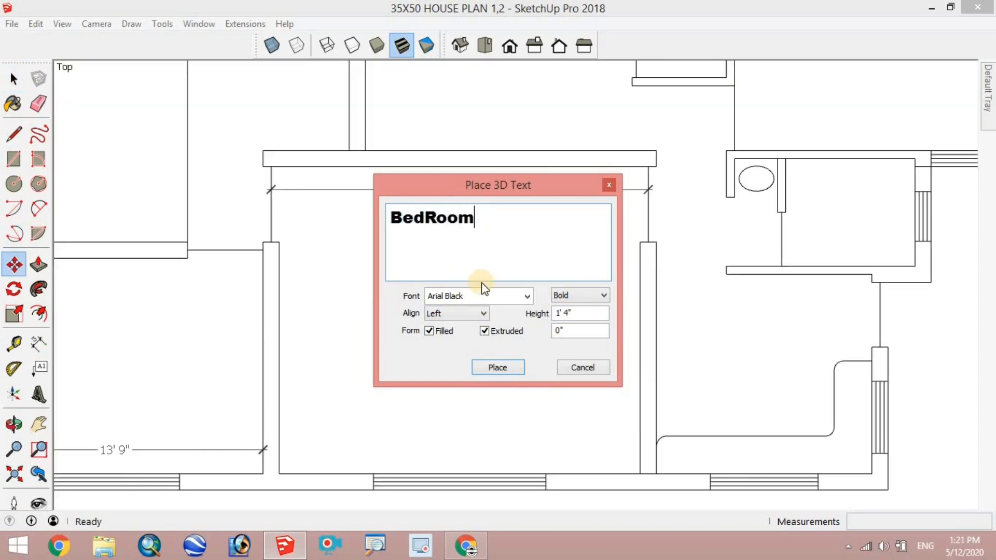
left_click(488, 367)
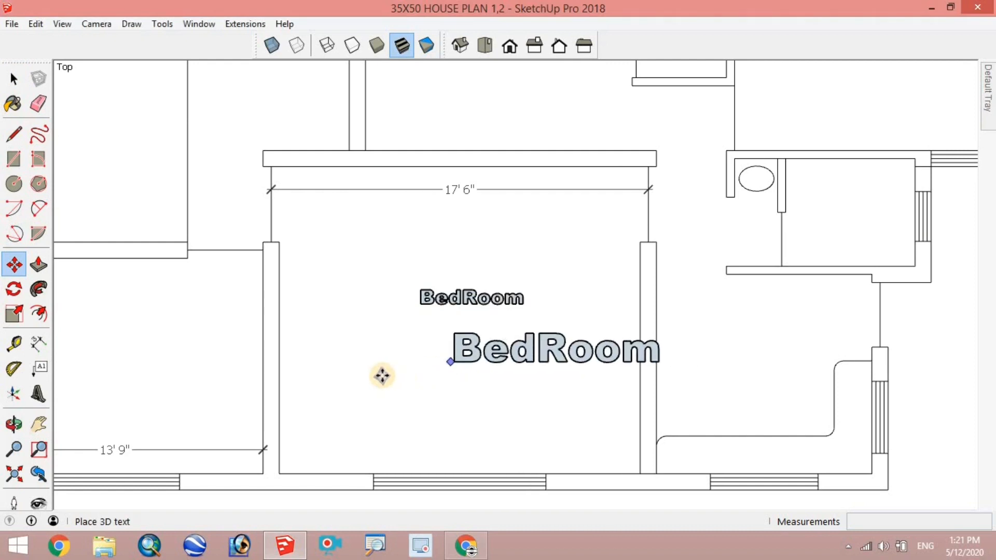
Step: Start another 3D text with a 4" extrusion depth and begin its wording with bed
left_click(41, 398)
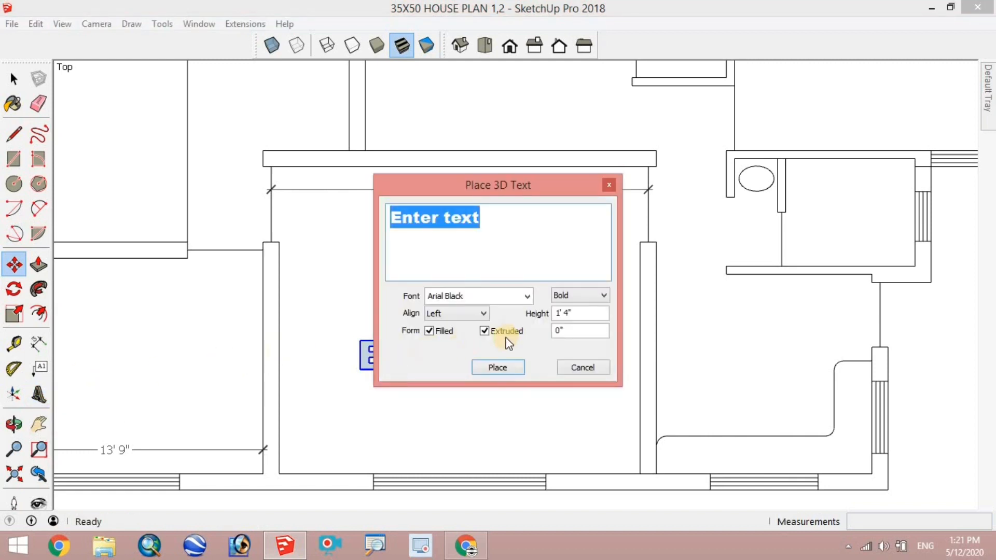
left_click(561, 332)
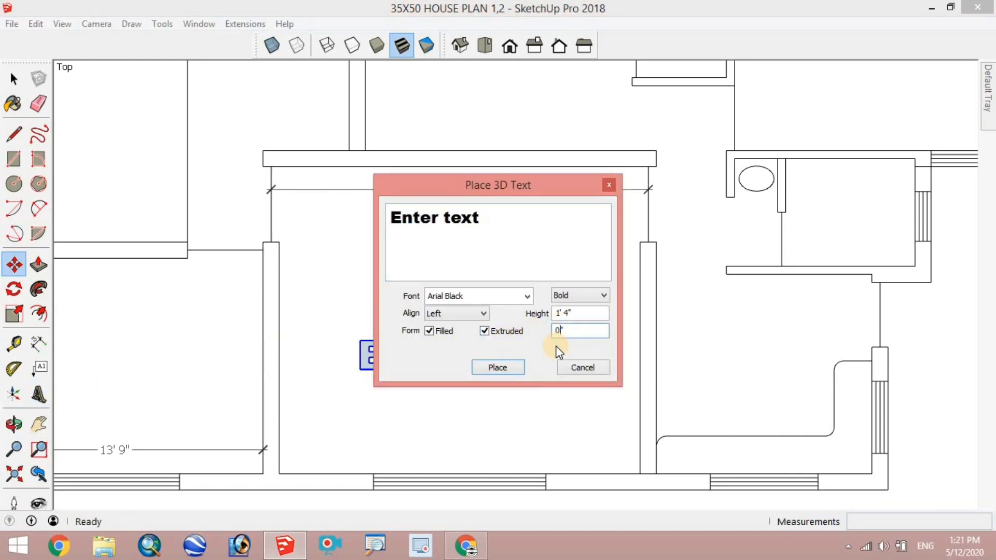
type("4")
left_click(506, 228)
left_click_drag(416, 213, 389, 214)
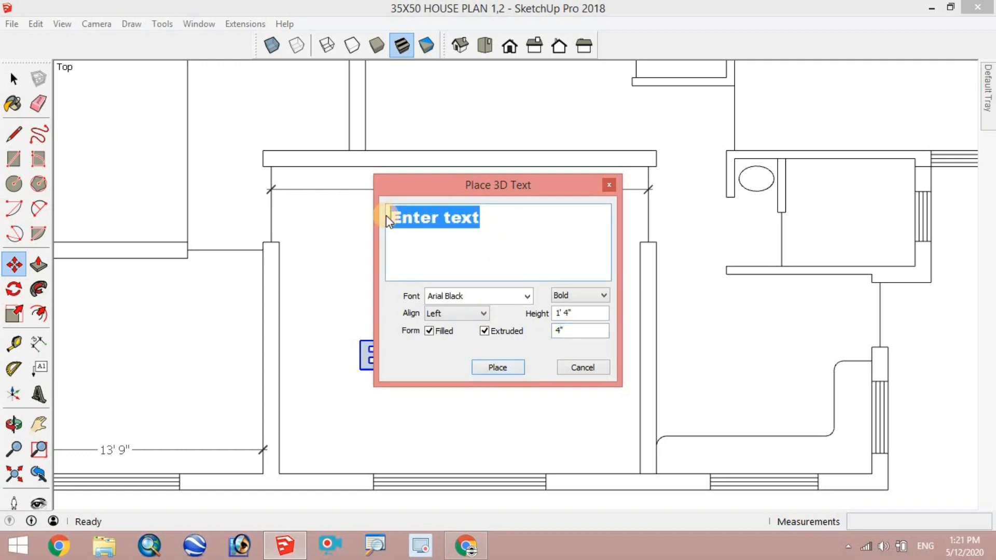
type("bed")
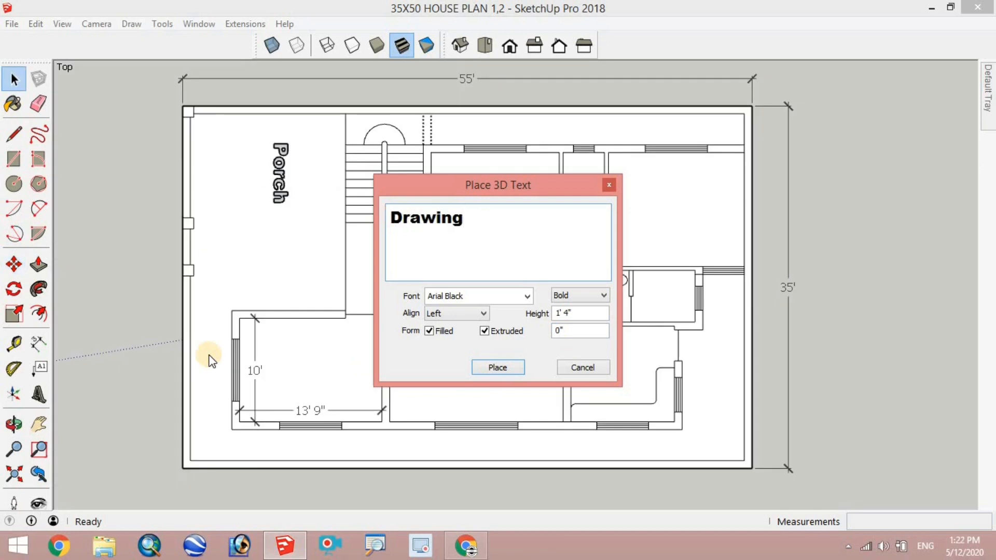
Step: Try a 1' 4" high DrawingRoom 3D text in the lower-left room, drop it below the plot and delete it
type("Room")
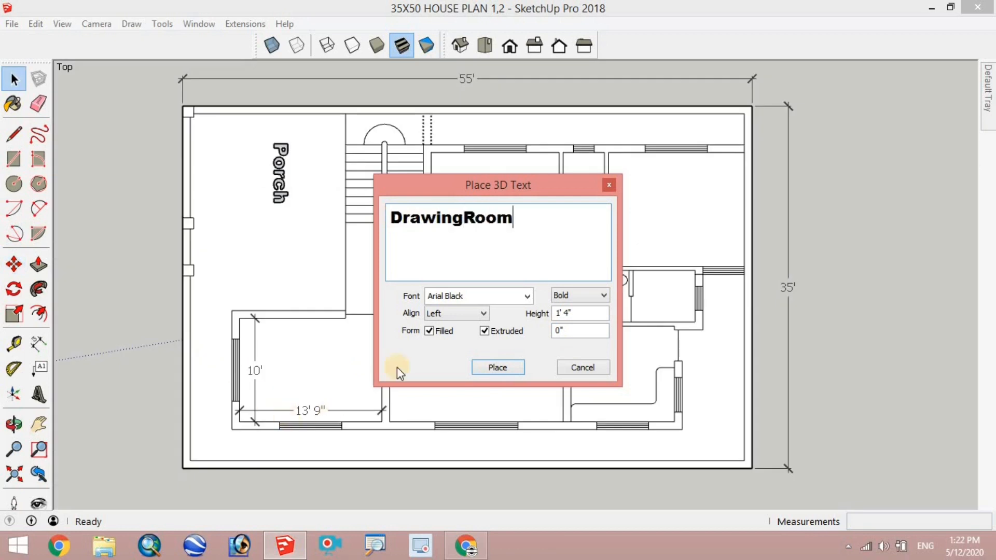
left_click(499, 367)
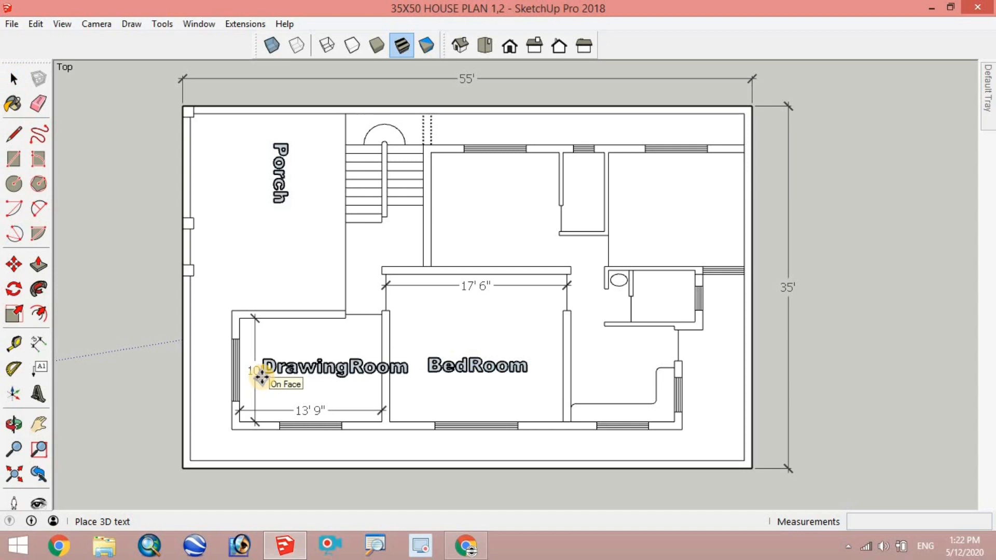
left_click(262, 377)
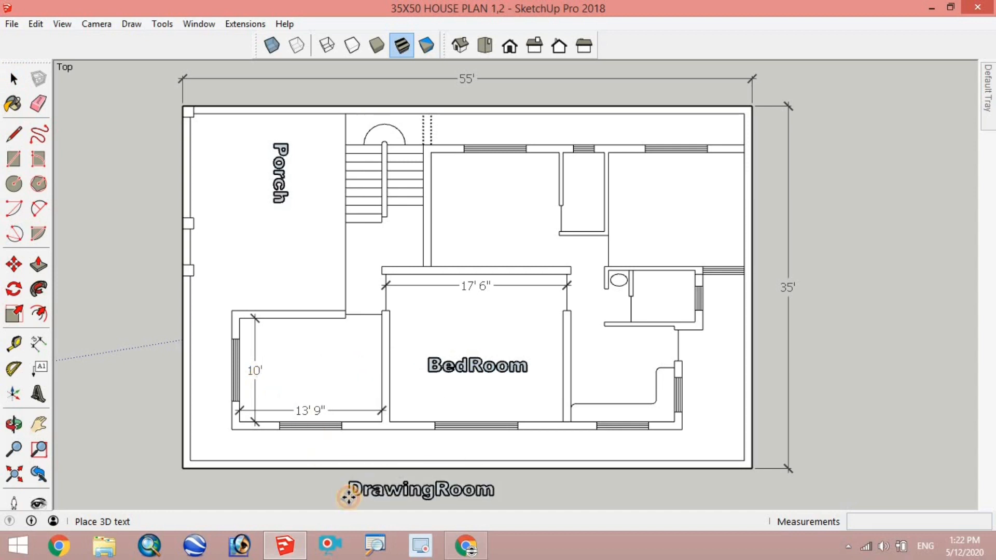
left_click(348, 499)
key("Delete")
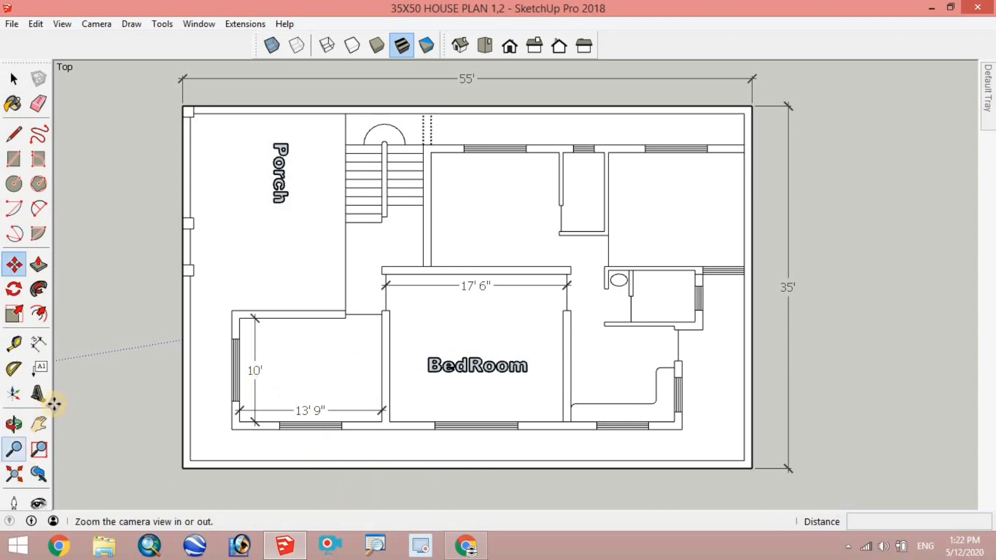
Step: Start a new 3D text with a height of 10" and begin its wording with Drawing
left_click(38, 393)
left_click(485, 331)
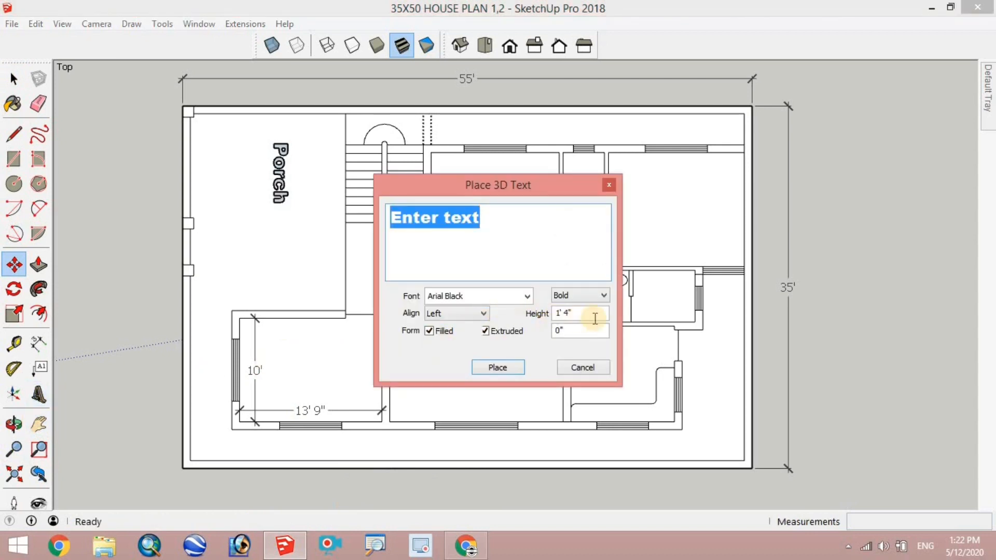
left_click_drag(574, 313, 553, 316)
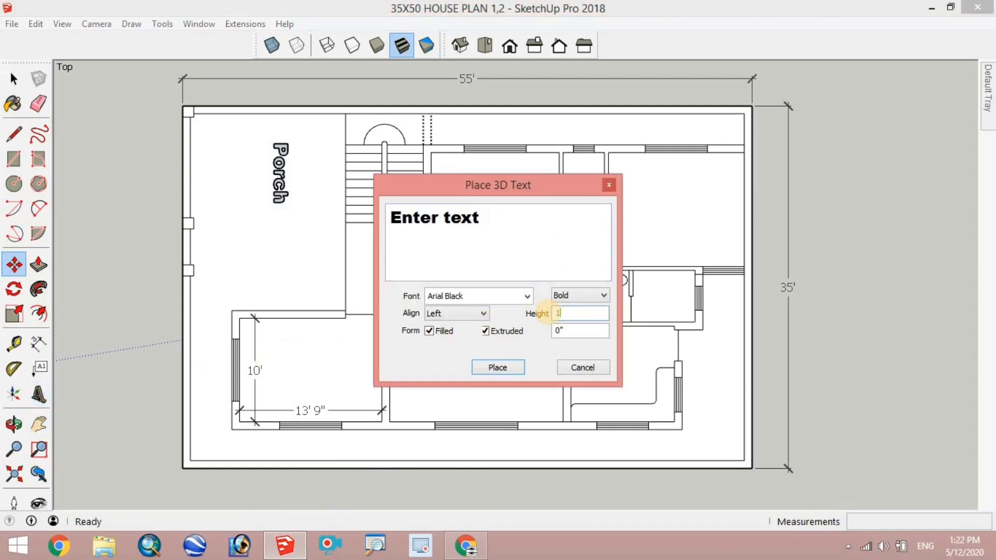
type("10")
left_click_drag(509, 238, 367, 215)
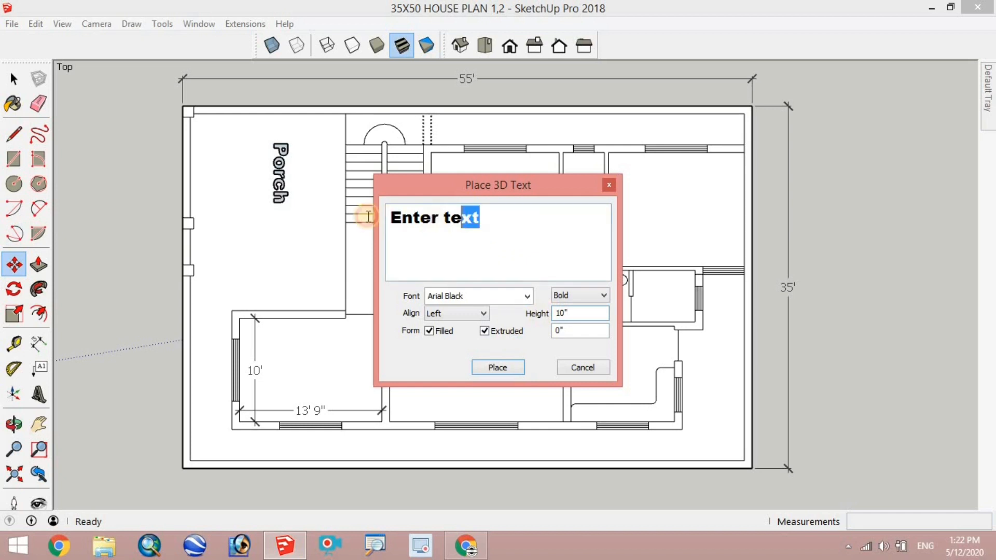
type("Drawi")
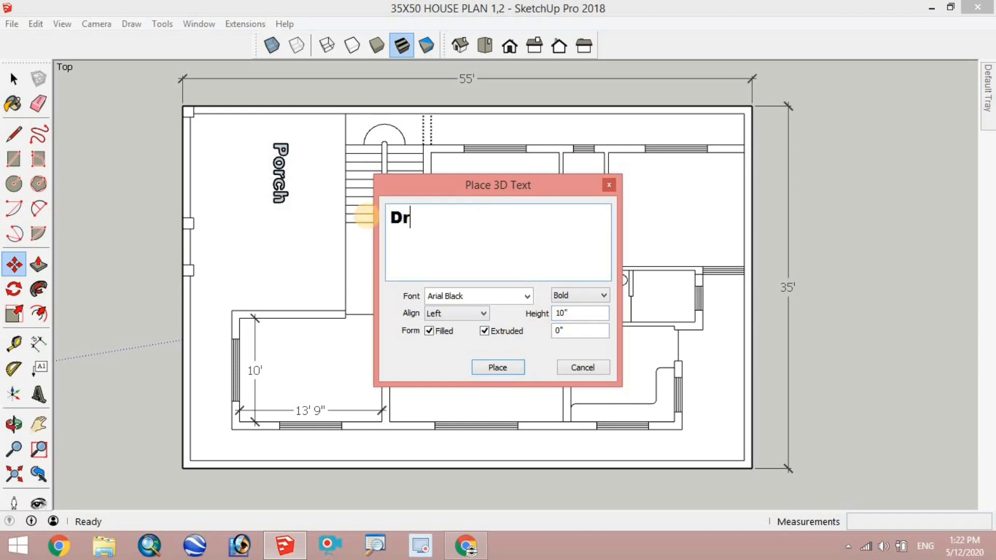
type("ng")
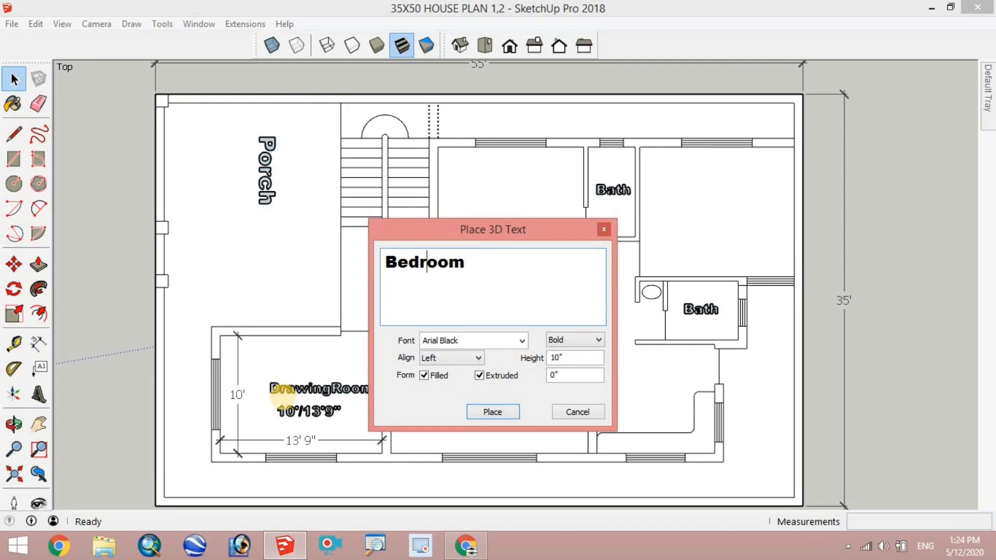
Step: Correct the 3D text wording to BedRoom with a capital R and place it in the upper-right room
key("BackSpace")
type("T")
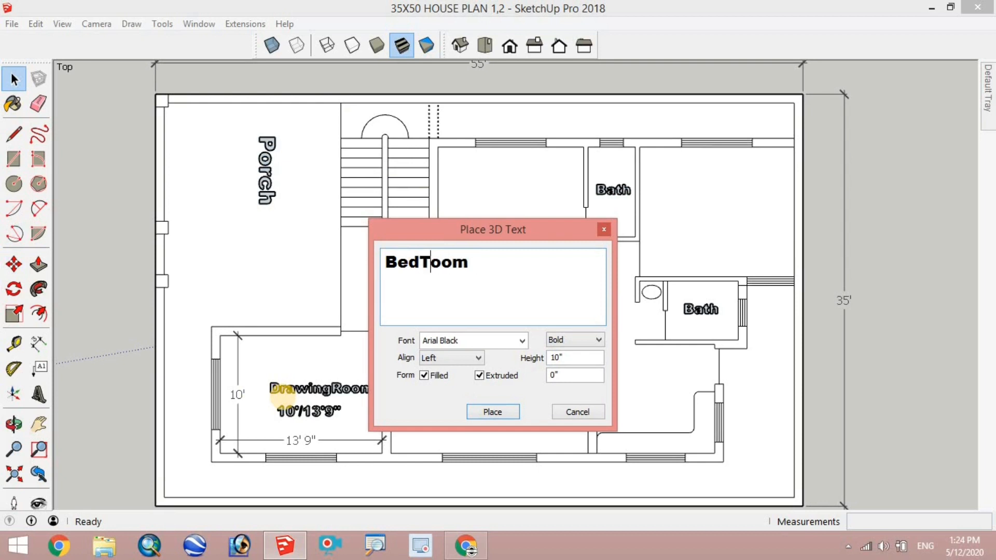
key("BackSpace")
type("R")
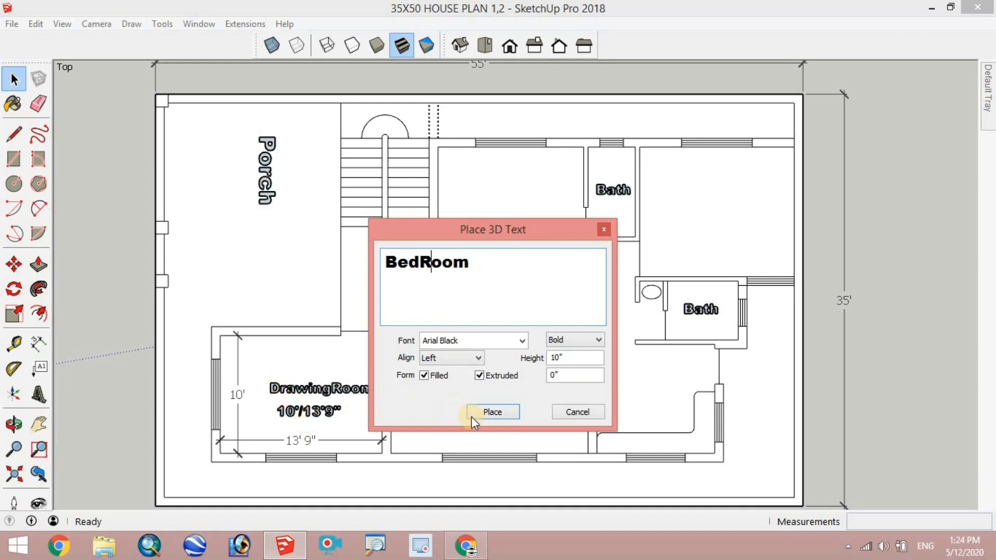
left_click(486, 413)
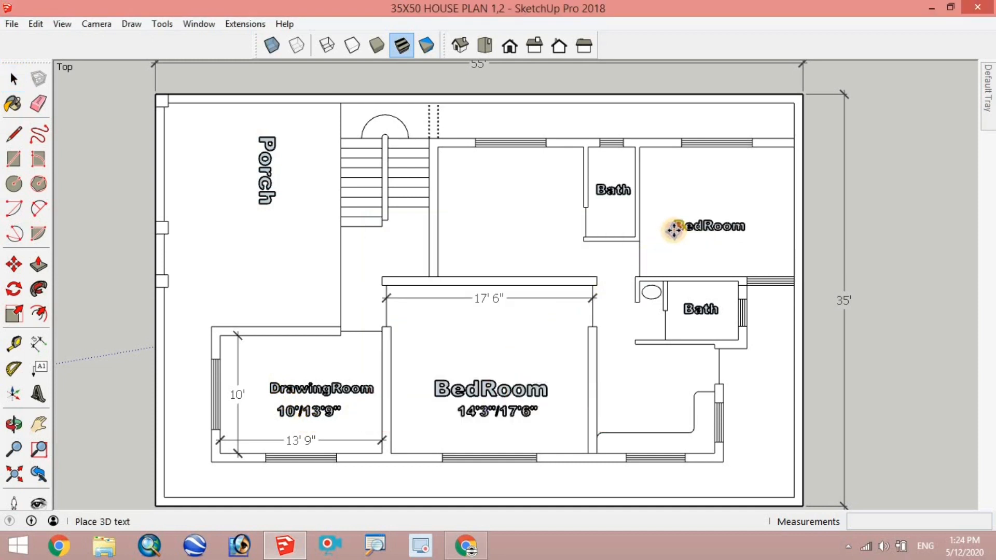
left_click(674, 229)
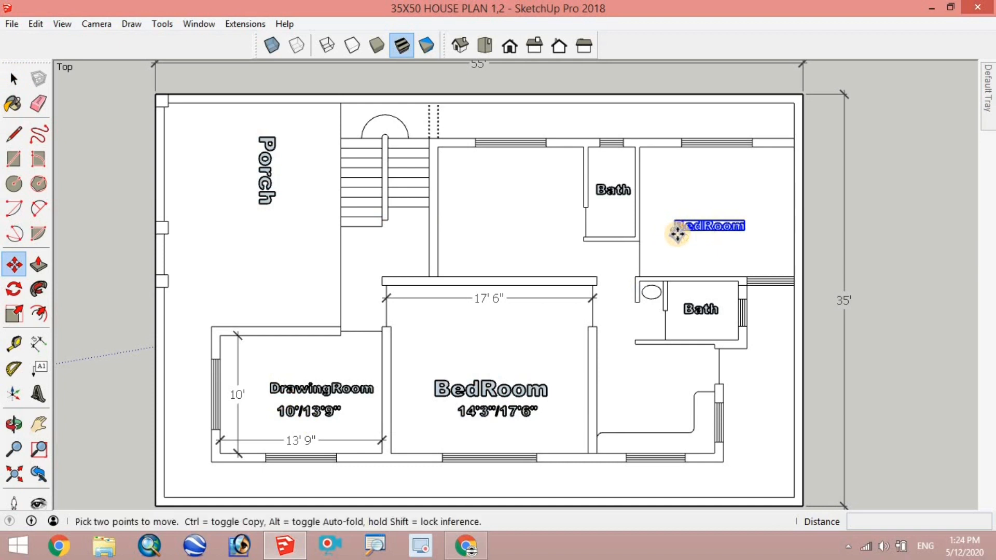
Step: Copy the upper-right room's BedRoom label into the room between the staircase and the upper bath
left_click(14, 266)
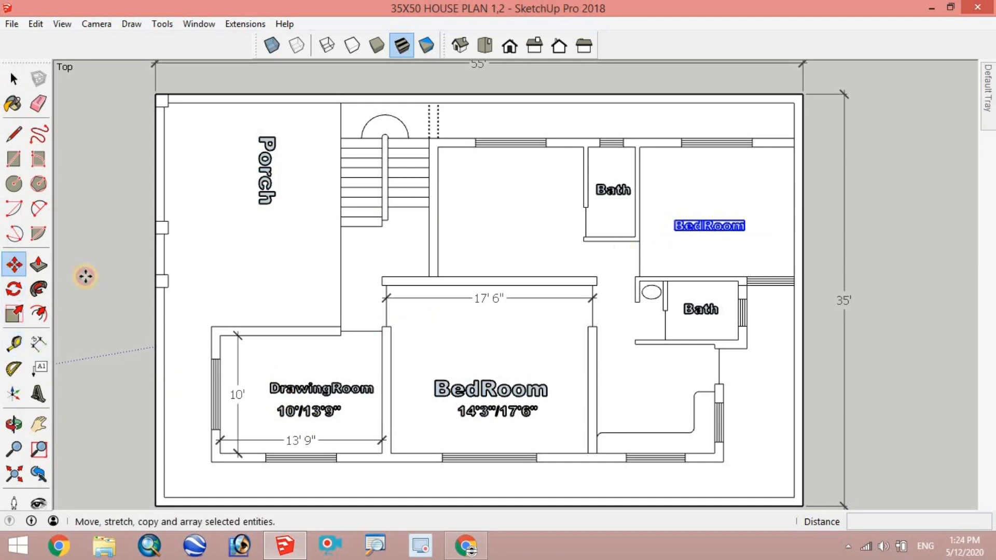
left_click(672, 230)
key("ctrl")
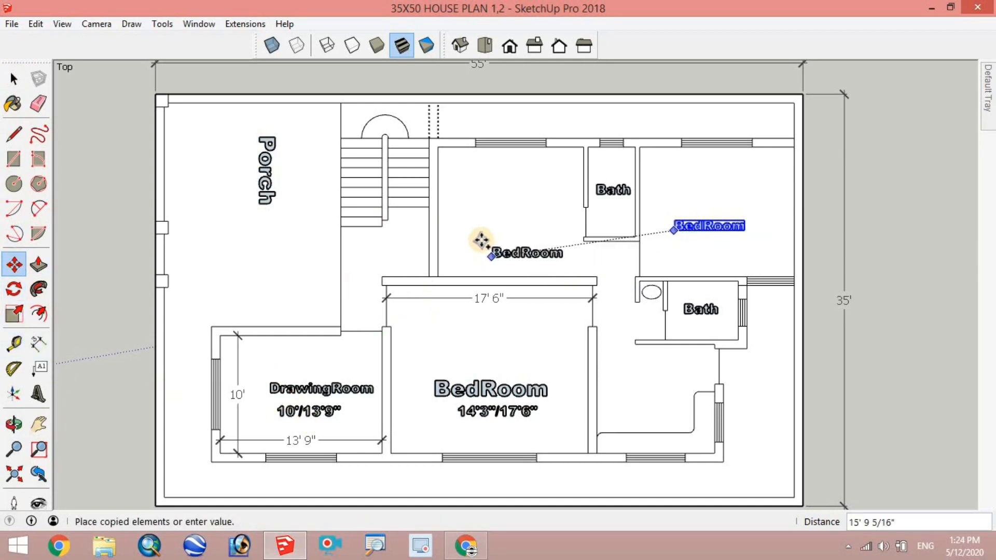
left_click(478, 219)
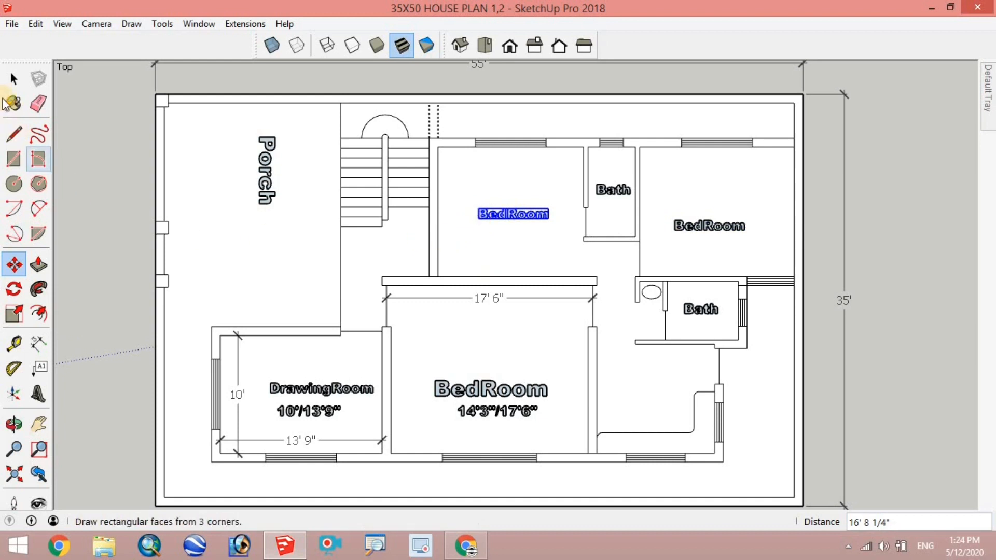
left_click(13, 78)
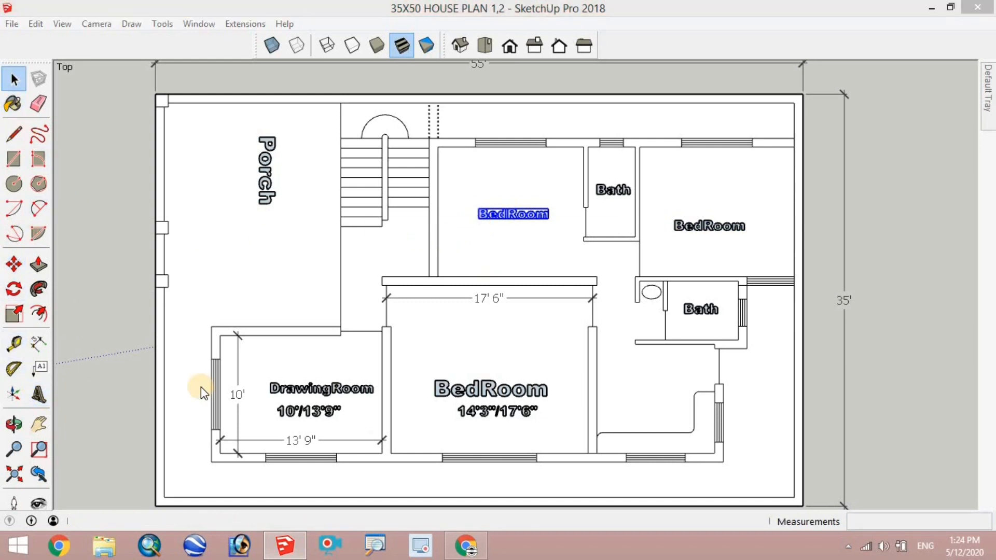
Step: Enter Kitchen as the wording of a new 10" high 3D text
type("Kitchen")
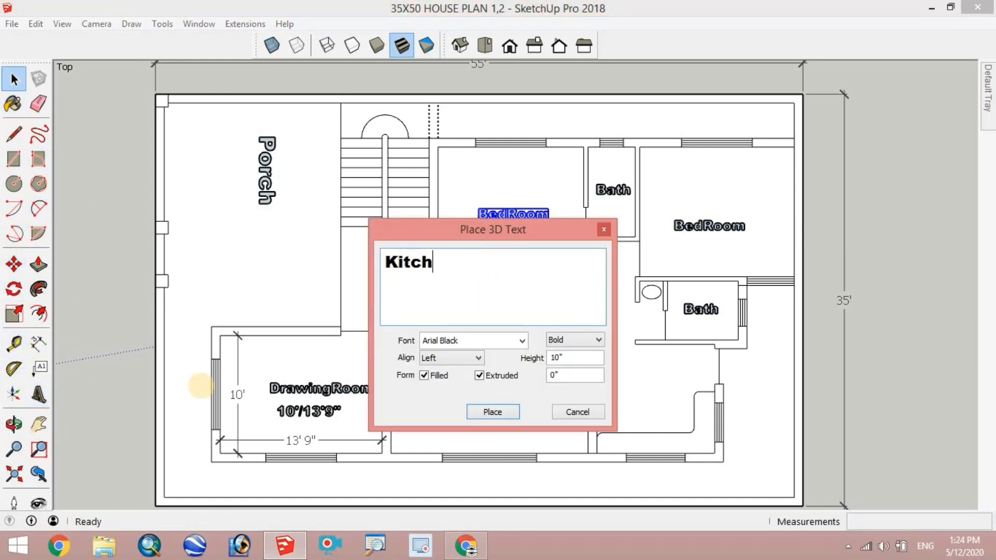